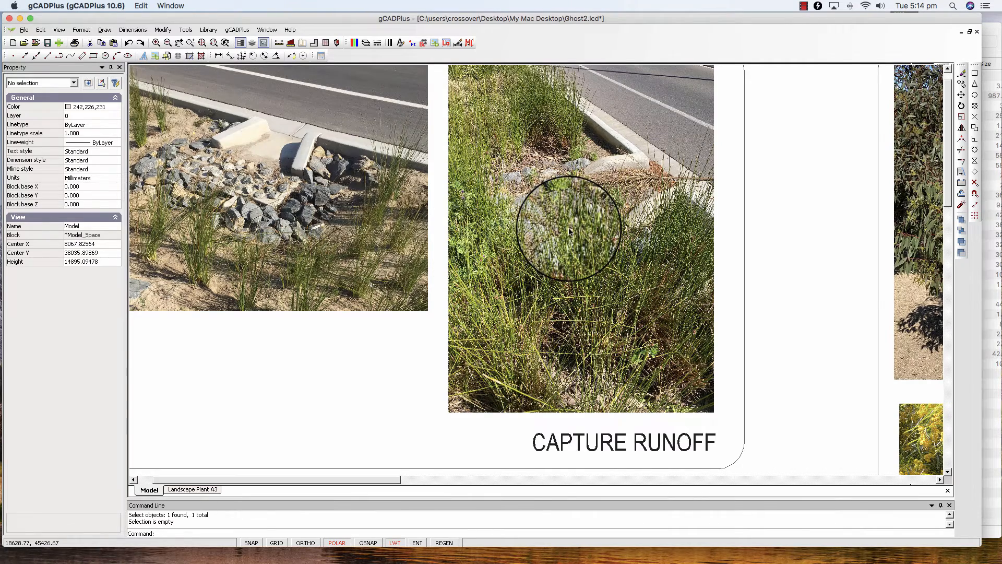
Step: Examine the capture runoff and typical verge planting photo panels, the planting plan and the symbol legend in model space
scroll(569, 230, "down", 2)
scroll(569, 230, "down", 1)
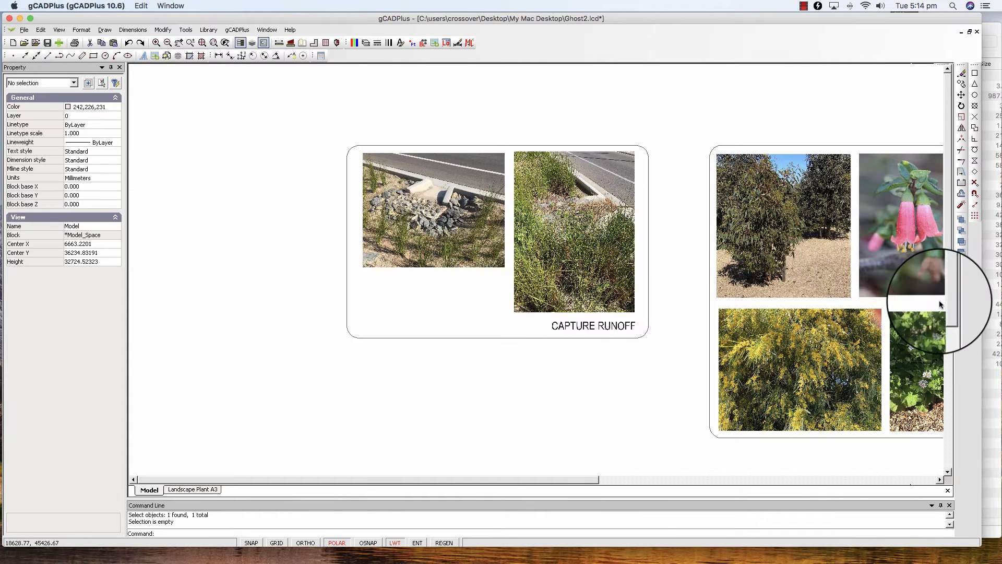
left_click_drag(950, 312, 953, 370)
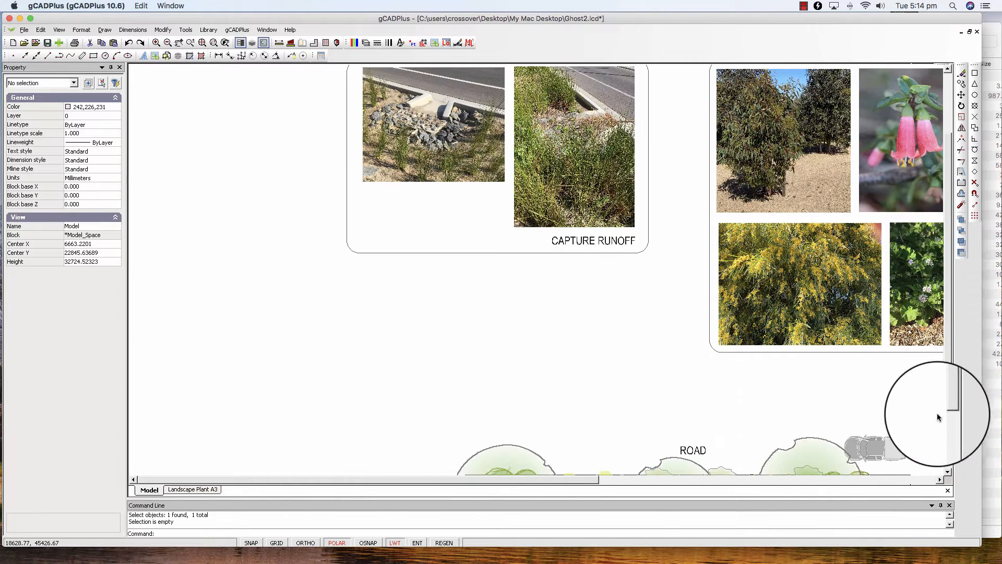
left_click_drag(948, 422, 938, 444)
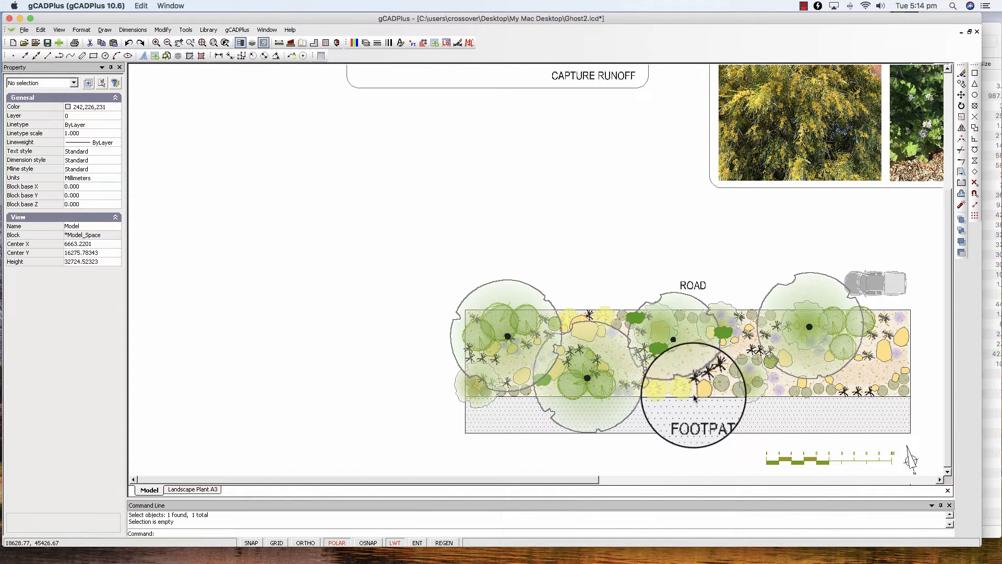
scroll(693, 397, "down", 1)
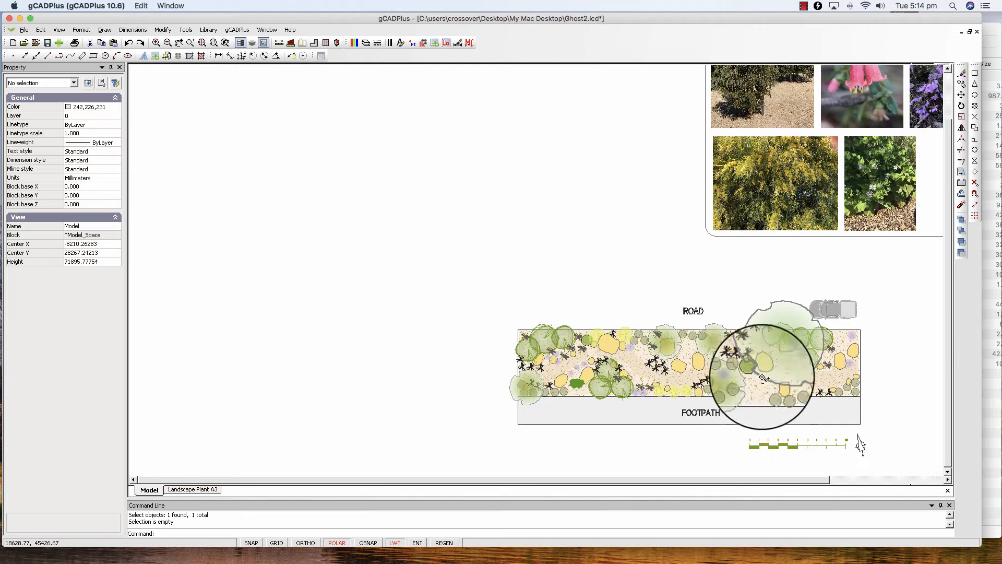
scroll(917, 251, "down", 2)
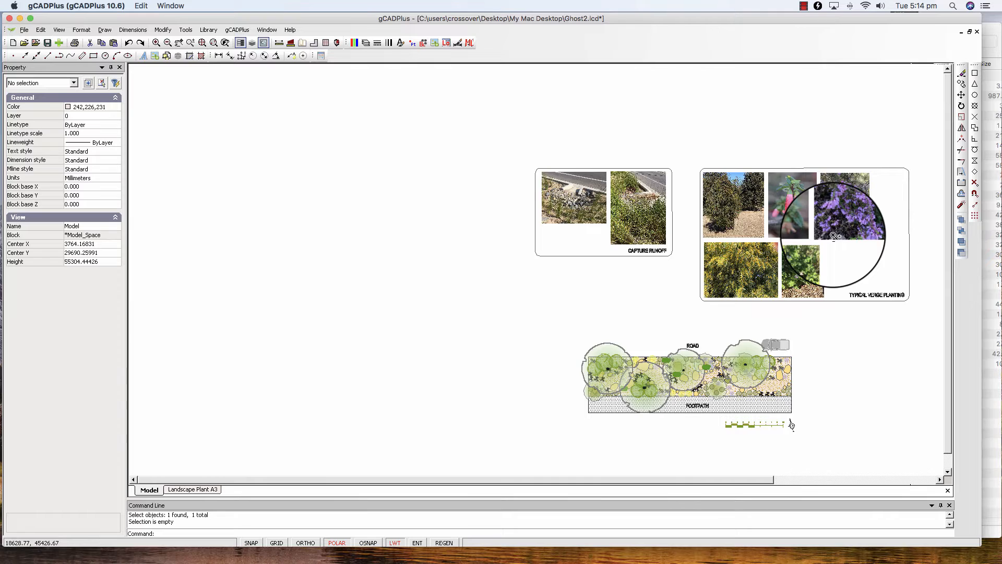
scroll(834, 235, "up", 3)
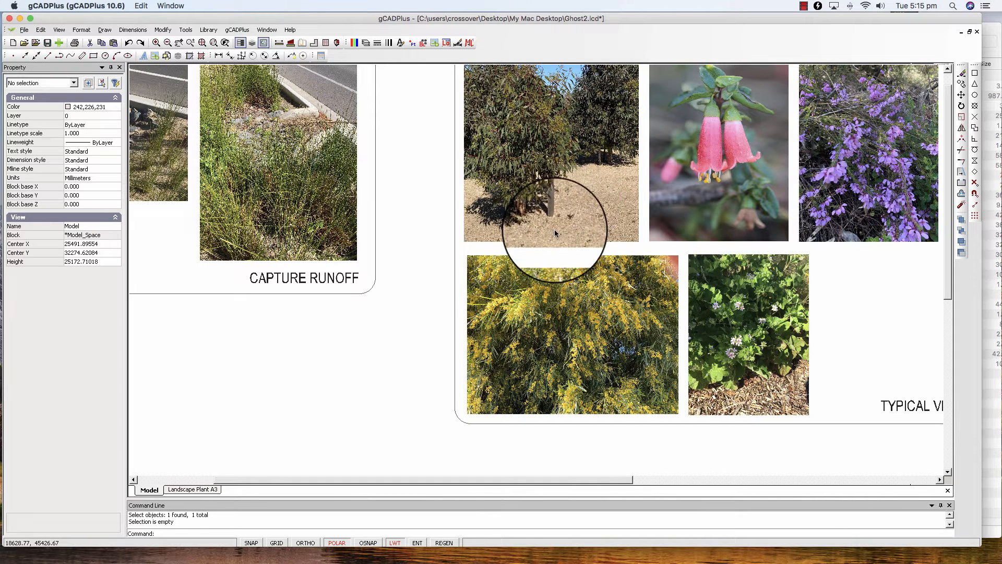
right_click(440, 313)
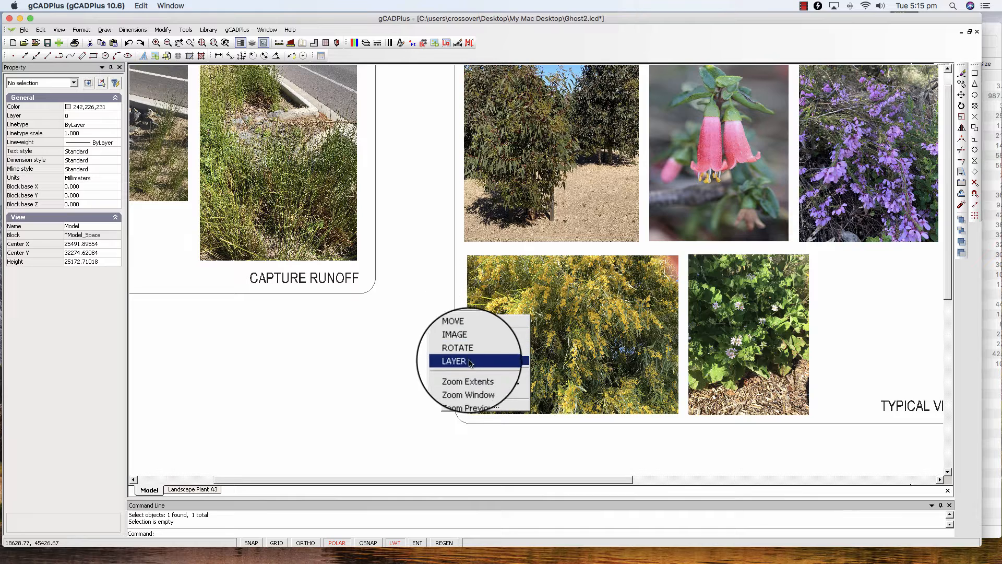
left_click(467, 374)
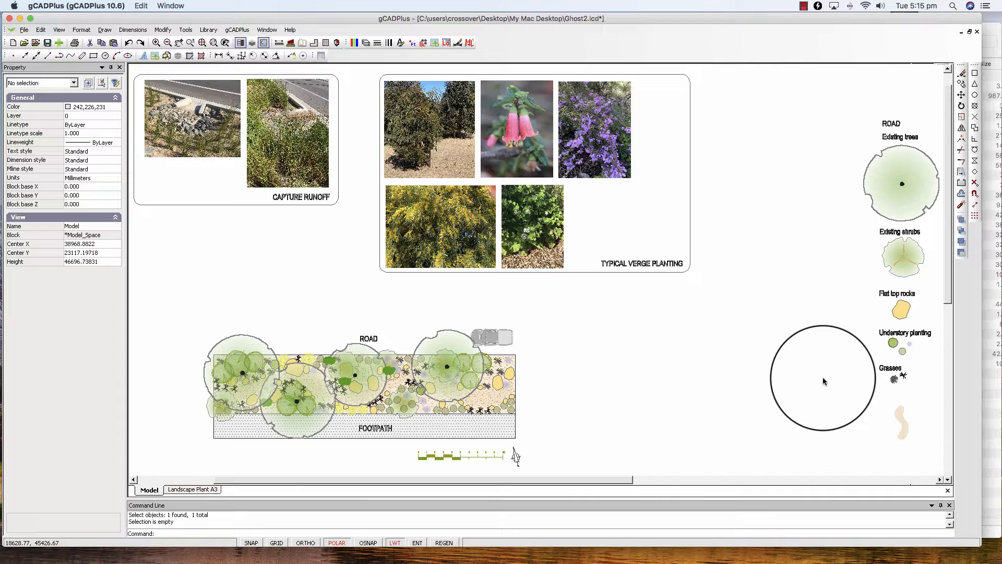
Step: Open the Landscape Plant A3 layout and check which model area the planting plan's viewport frames, returning to the layout
left_click(215, 492)
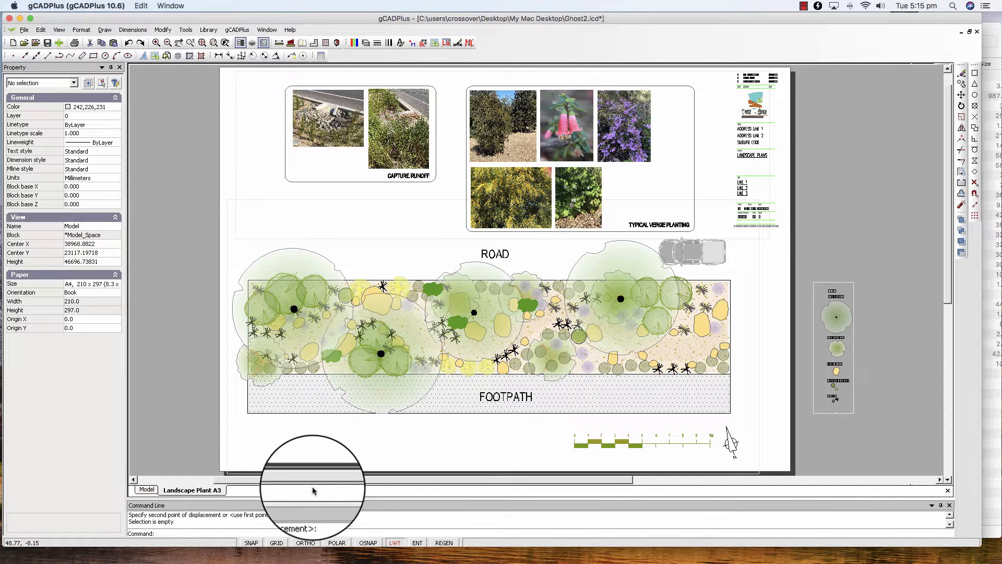
left_click(759, 460)
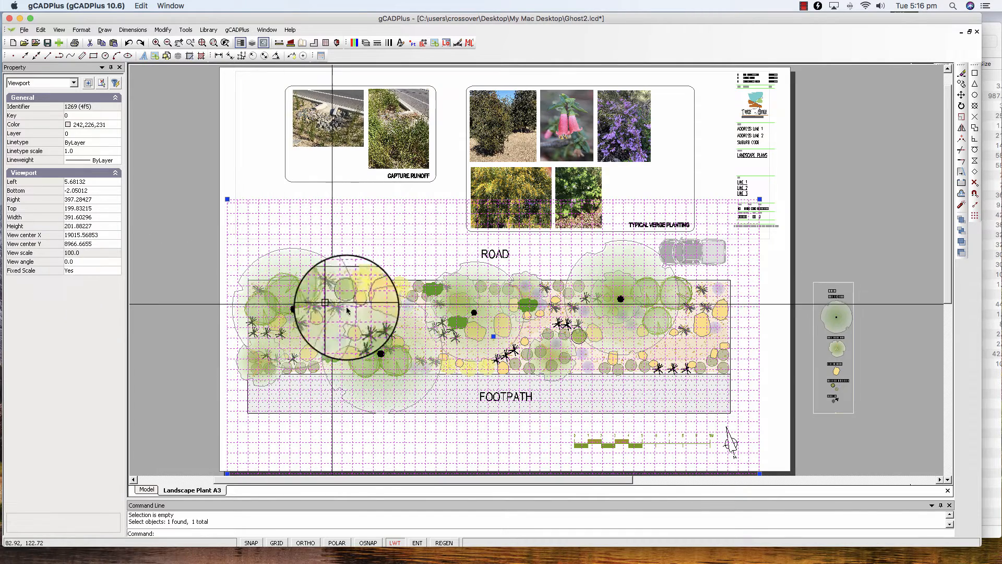
double_click(540, 440)
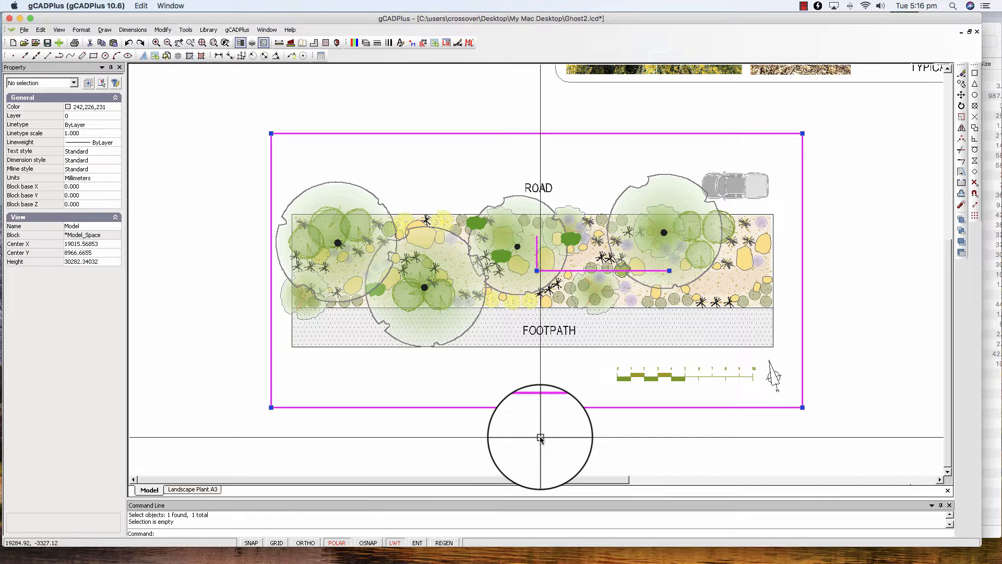
right_click(559, 179)
left_click(578, 181)
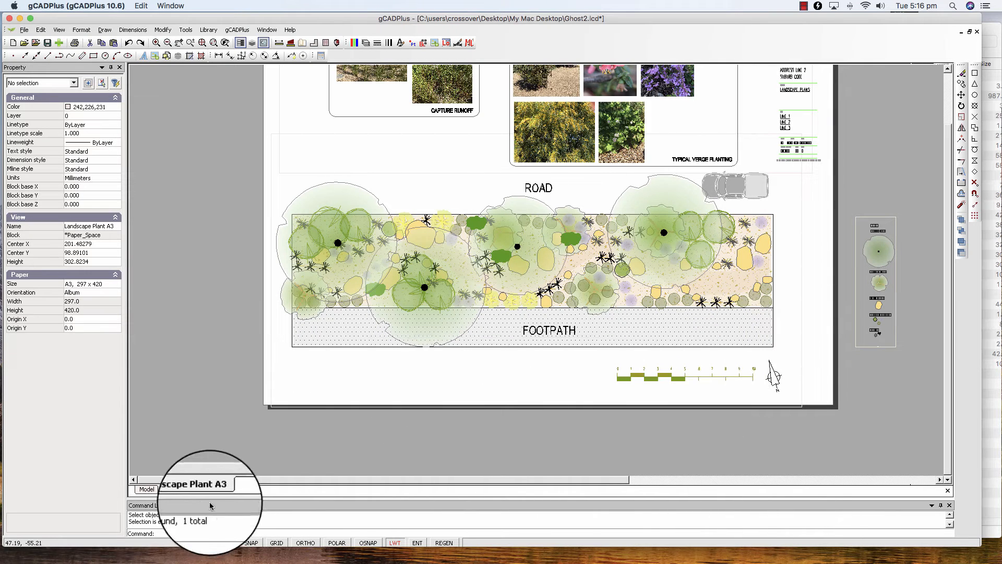
Step: Add a viewport about 57 by 120 mm in the empty area beside the A3 sheet, next to the planting plan's west end
right_click(191, 493)
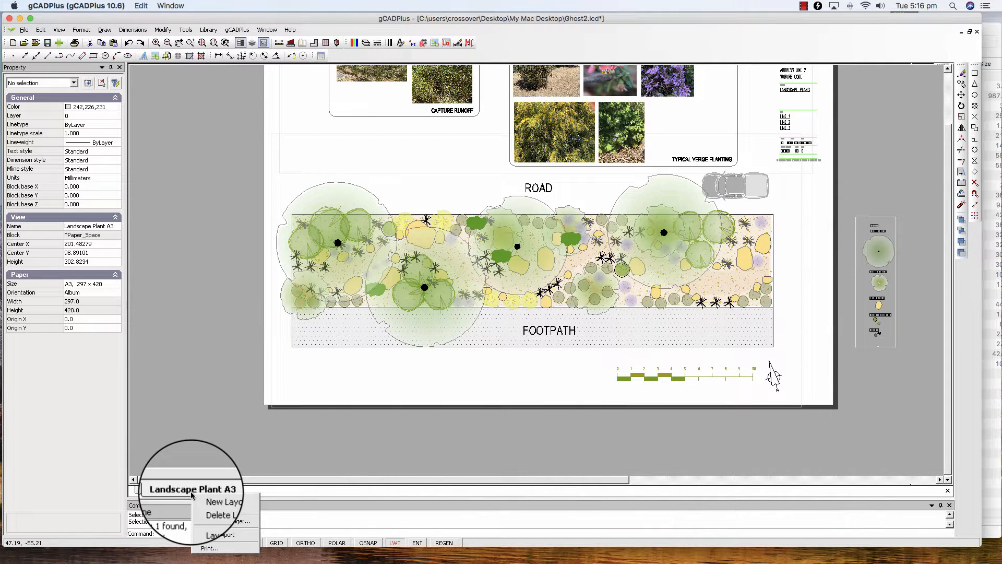
left_click(217, 535)
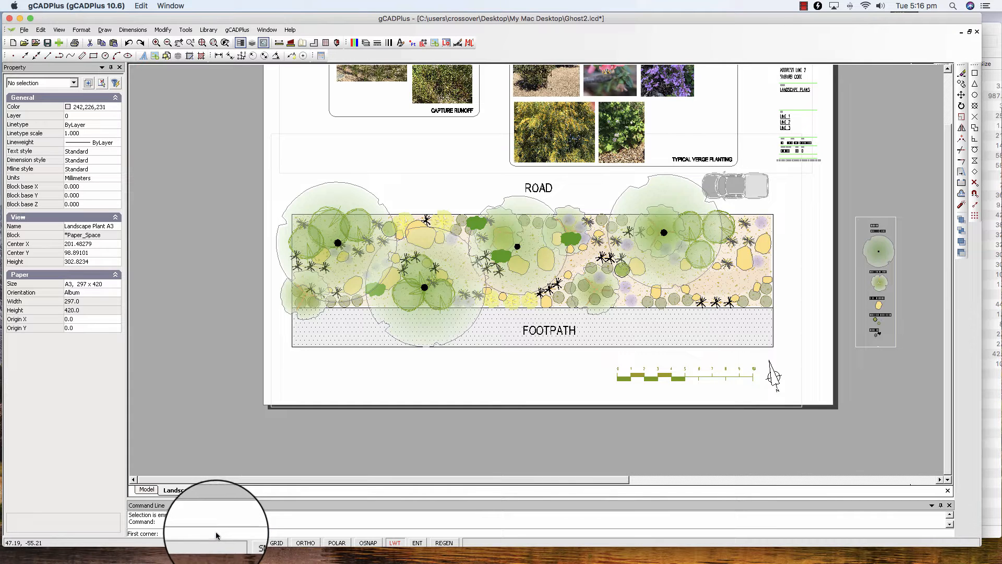
left_click(144, 385)
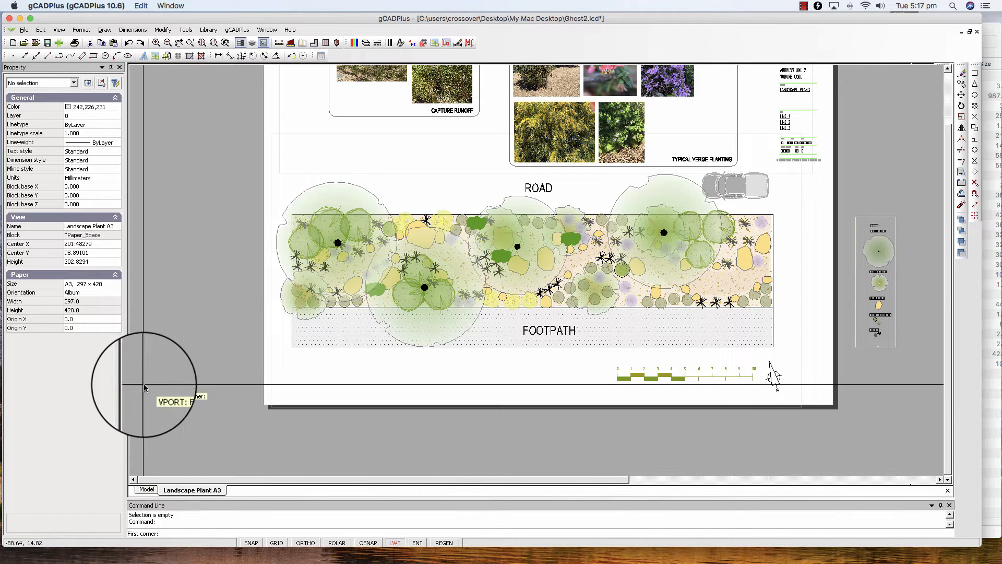
left_click(220, 222)
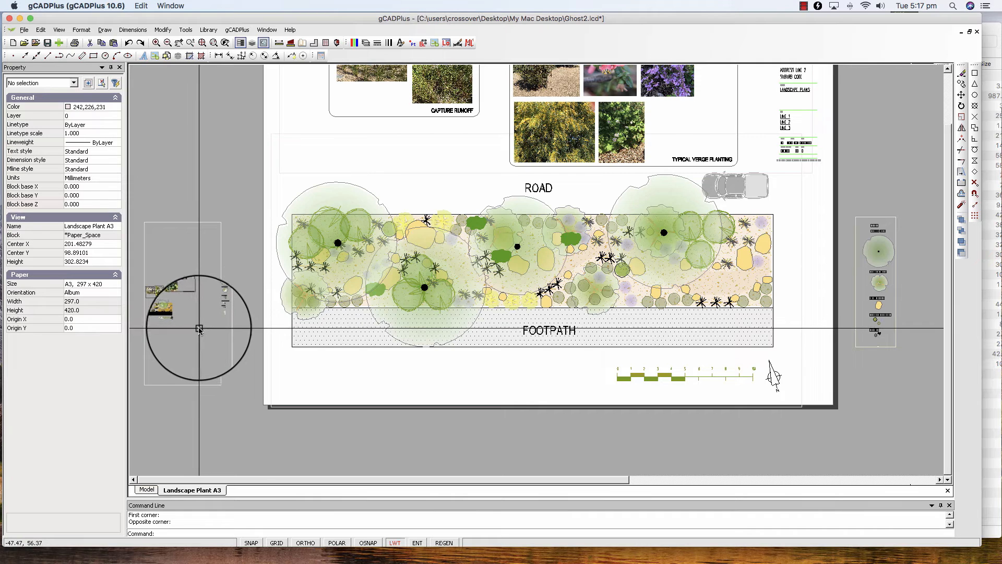
Step: Reframe the new viewport around the plant symbol legend in model space, return to the layout and check its view scale
double_click(210, 373)
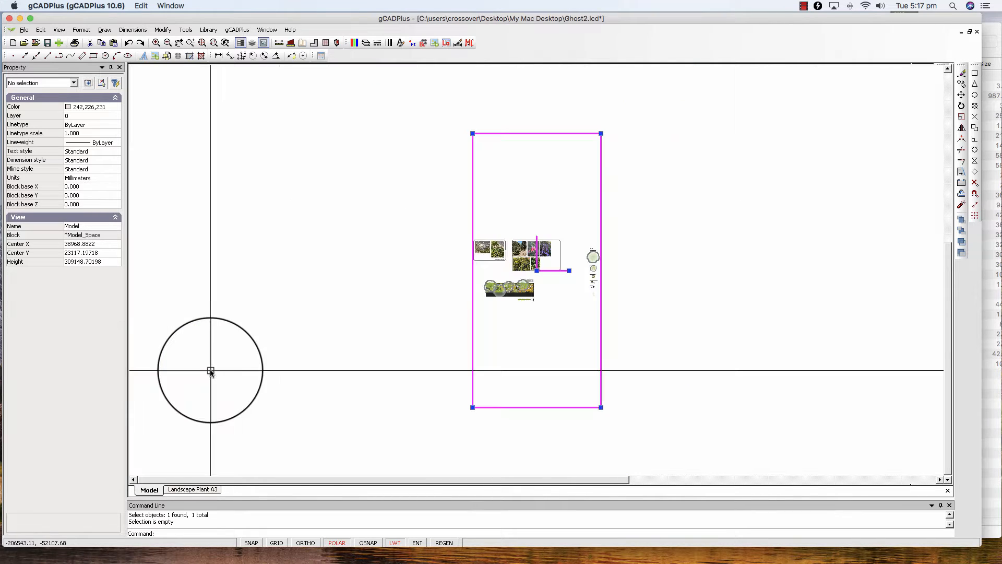
left_click(602, 134)
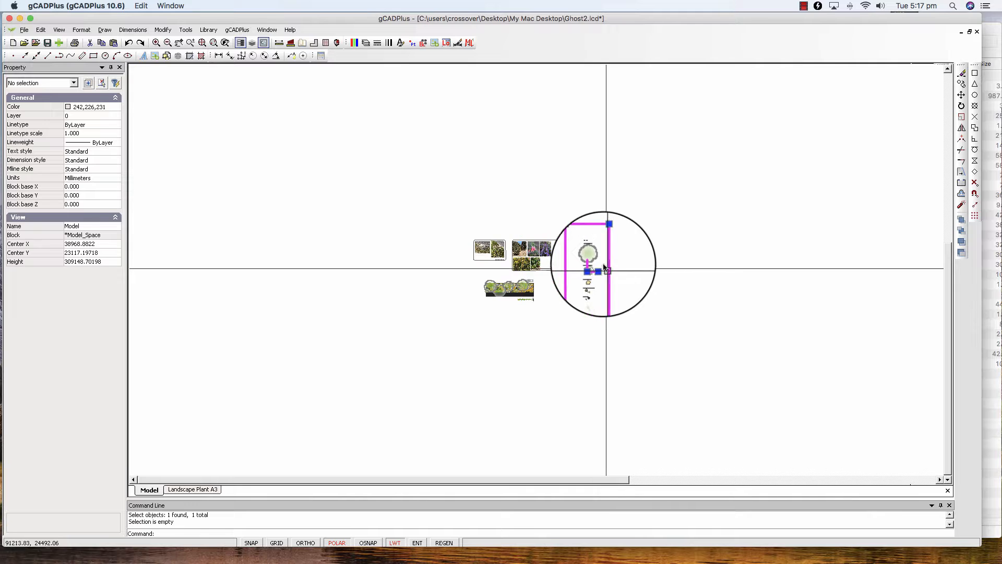
right_click(603, 252)
left_click(614, 257)
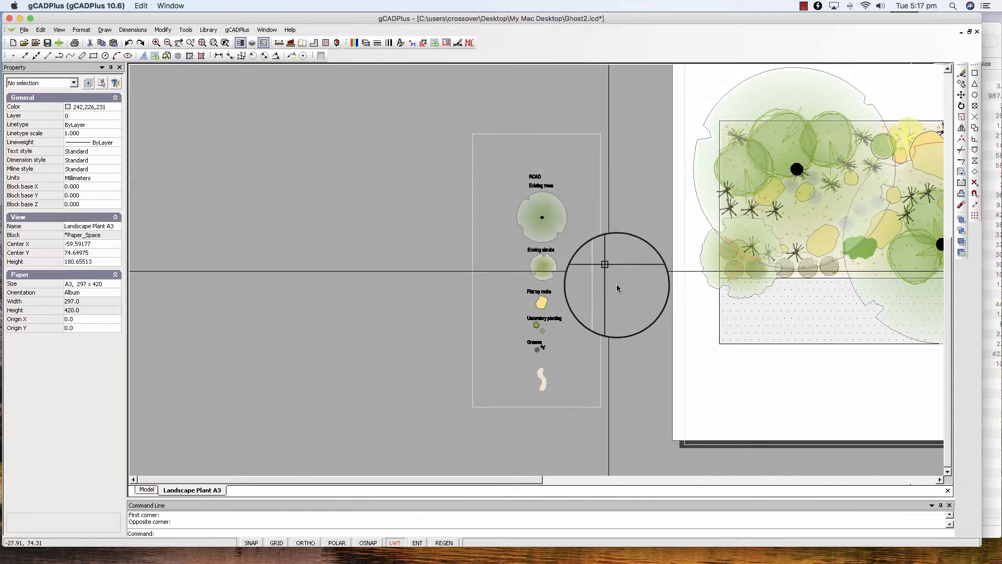
scroll(593, 301, "down", 1)
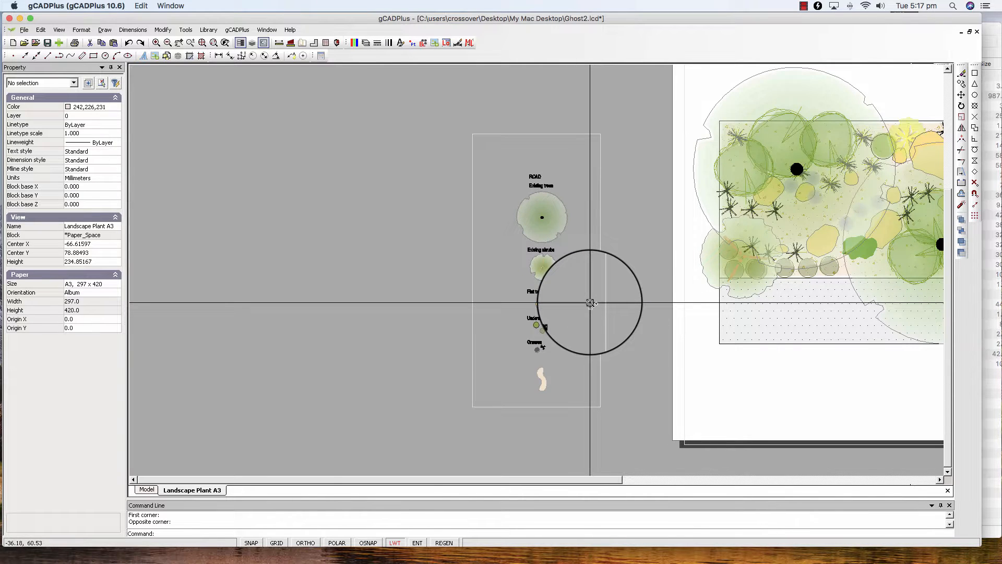
scroll(591, 303, "down", 1)
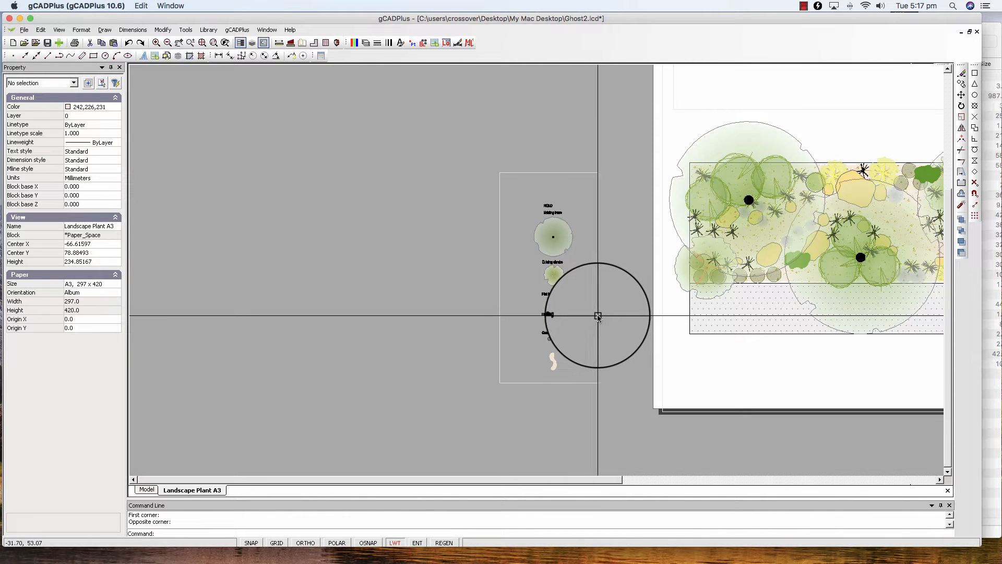
left_click(598, 316)
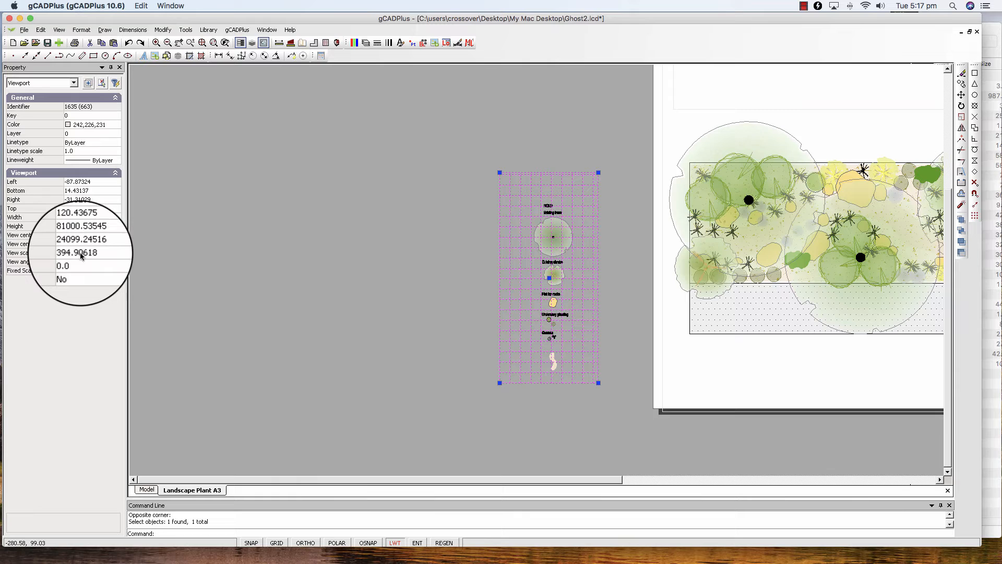
key("Escape")
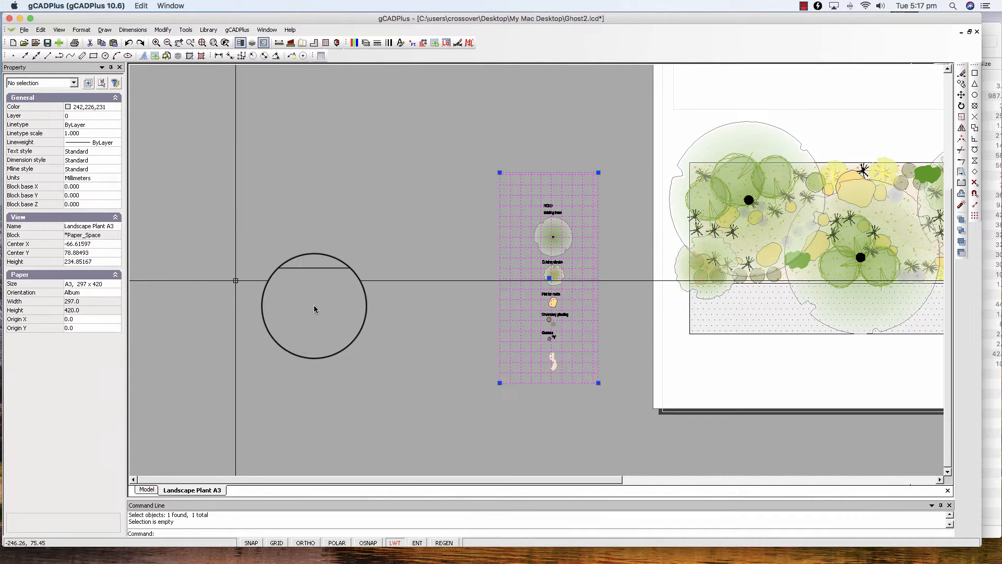
Step: Move the other existing legend viewport onto the A3 sheet, beside the planting plan and below the title block
scroll(314, 308, "down", 3)
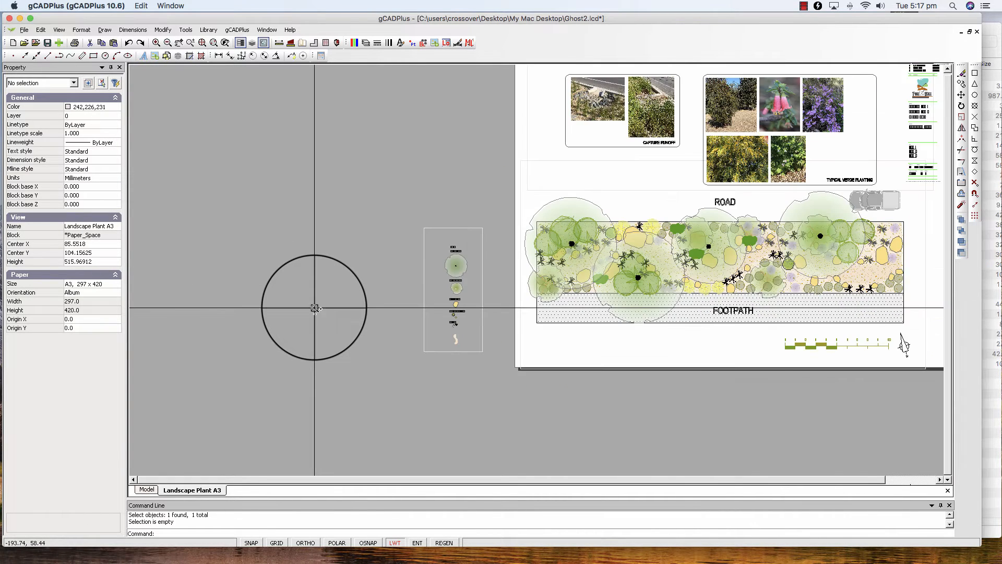
scroll(314, 308, "down", 2)
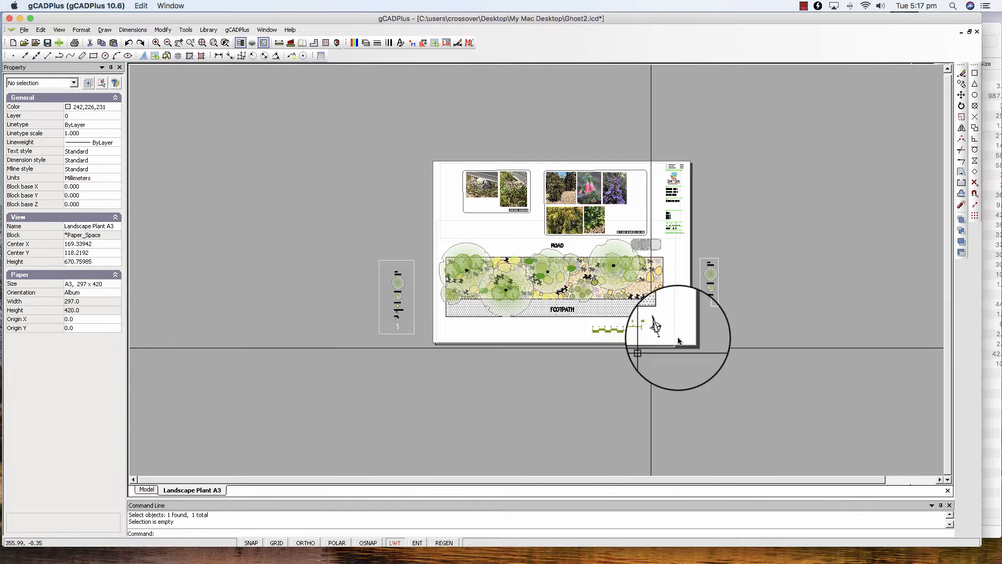
scroll(725, 313, "up", 4)
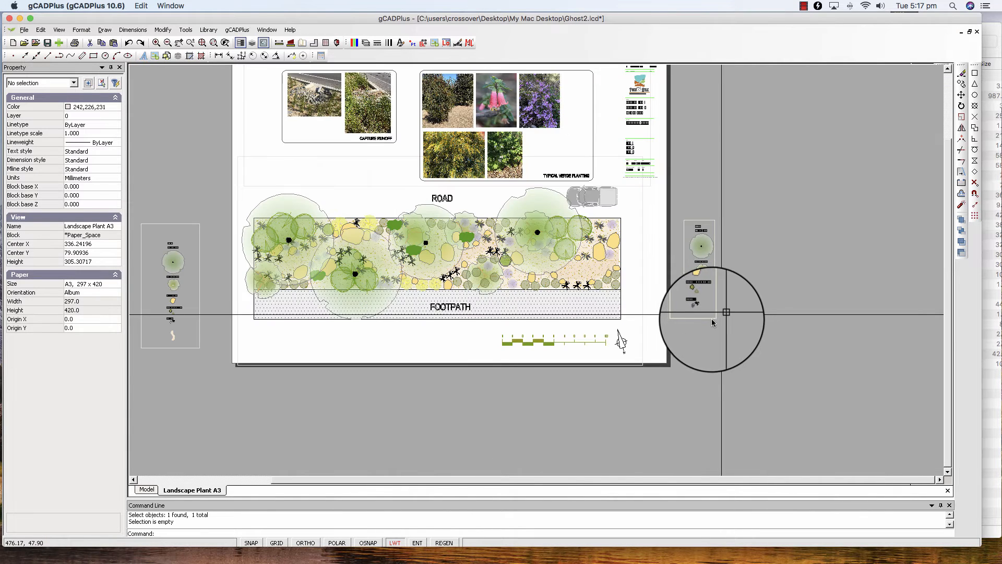
left_click(710, 318)
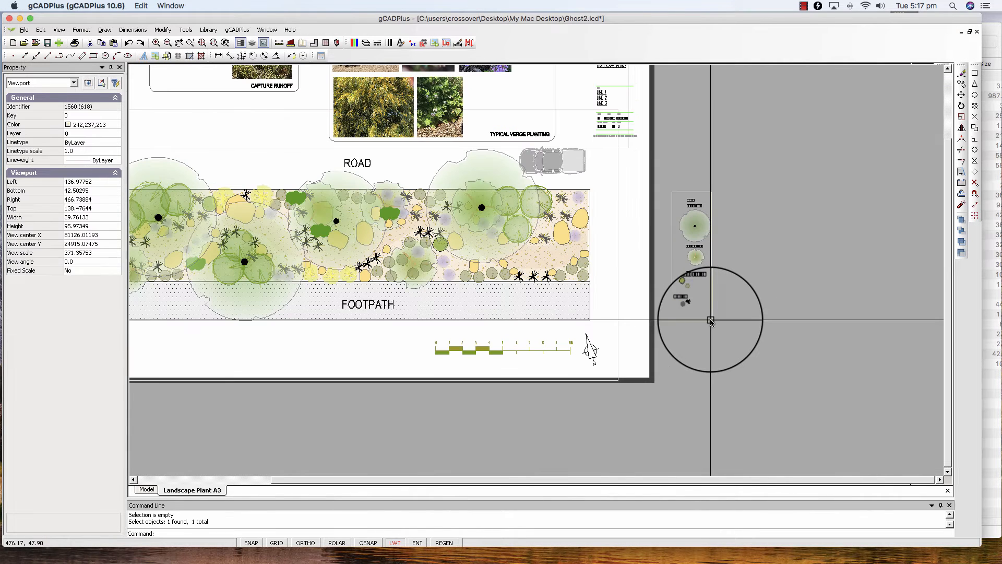
right_click(698, 263)
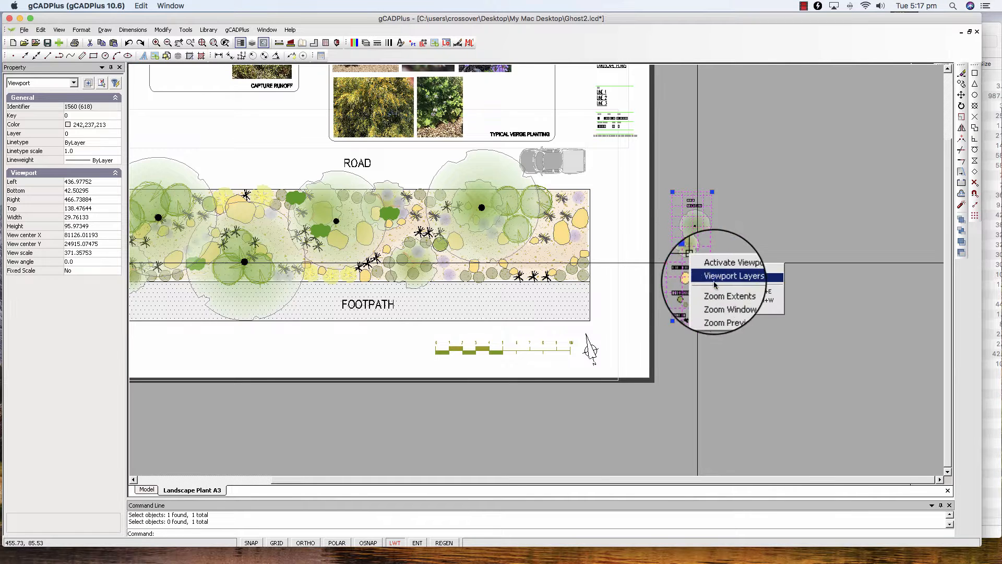
right_click(802, 294)
left_click(830, 338)
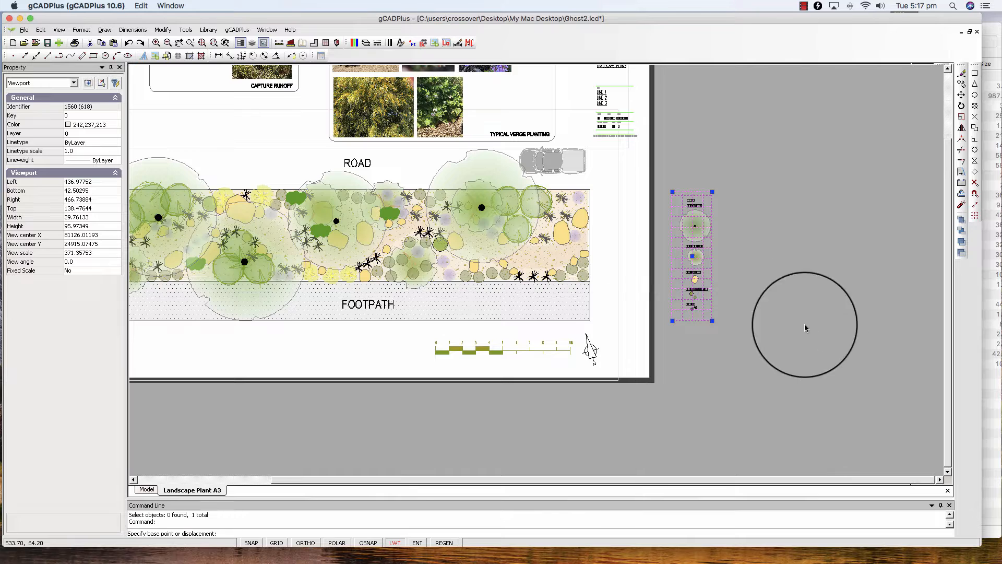
left_click(693, 256)
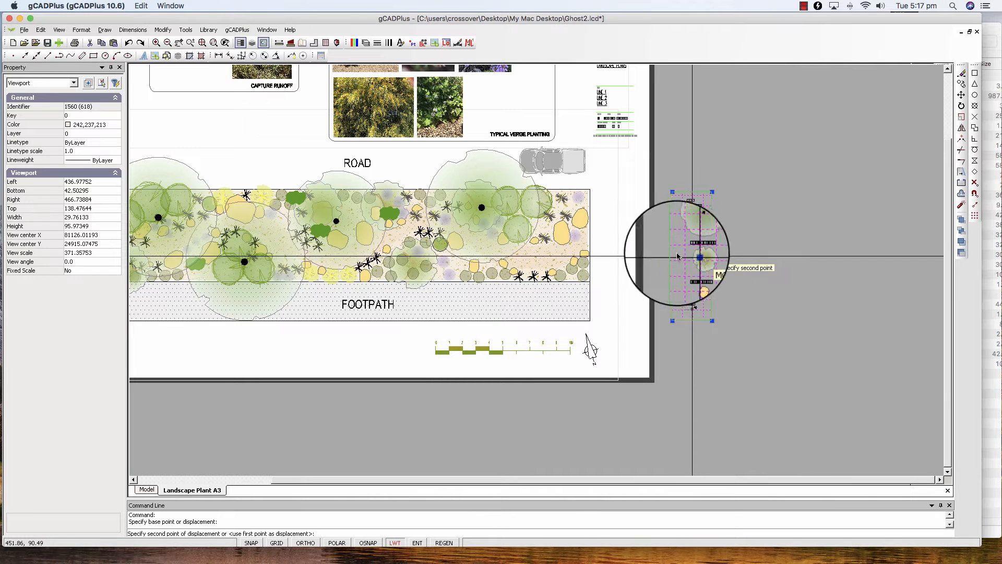
left_click(628, 256)
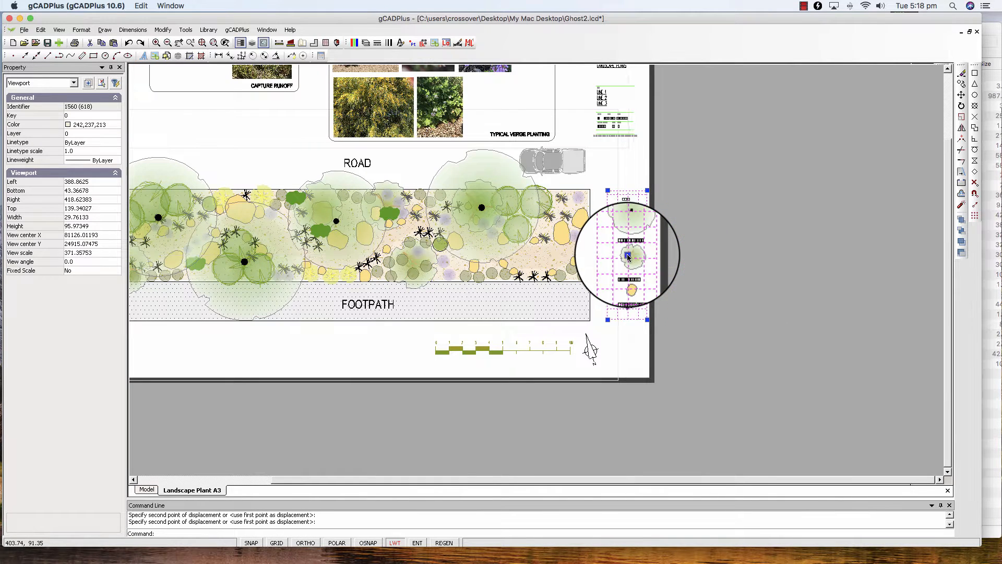
key("Escape")
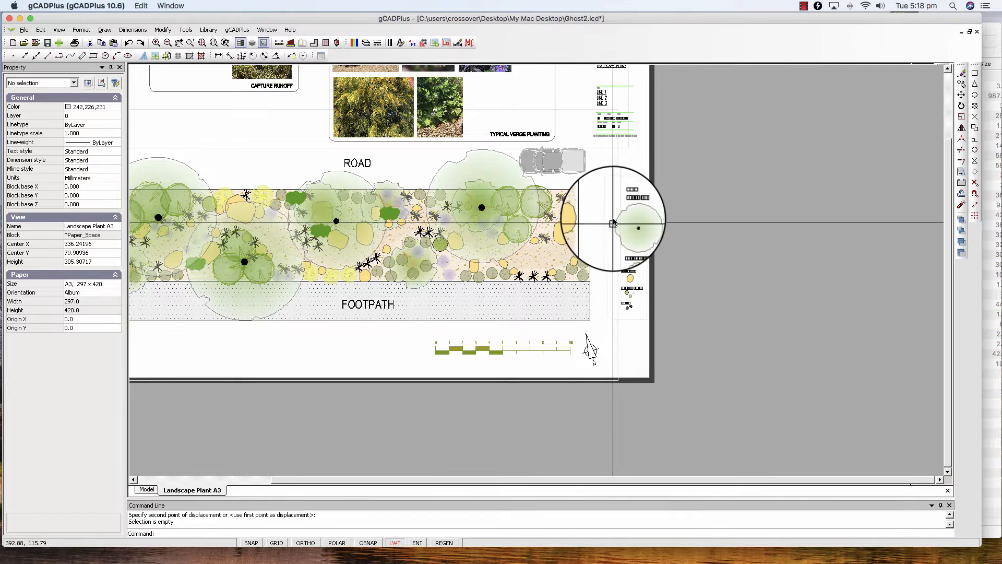
Step: Inspect the legend's placement and readability on the sheet beside the planting plan
scroll(614, 214, "up", 3)
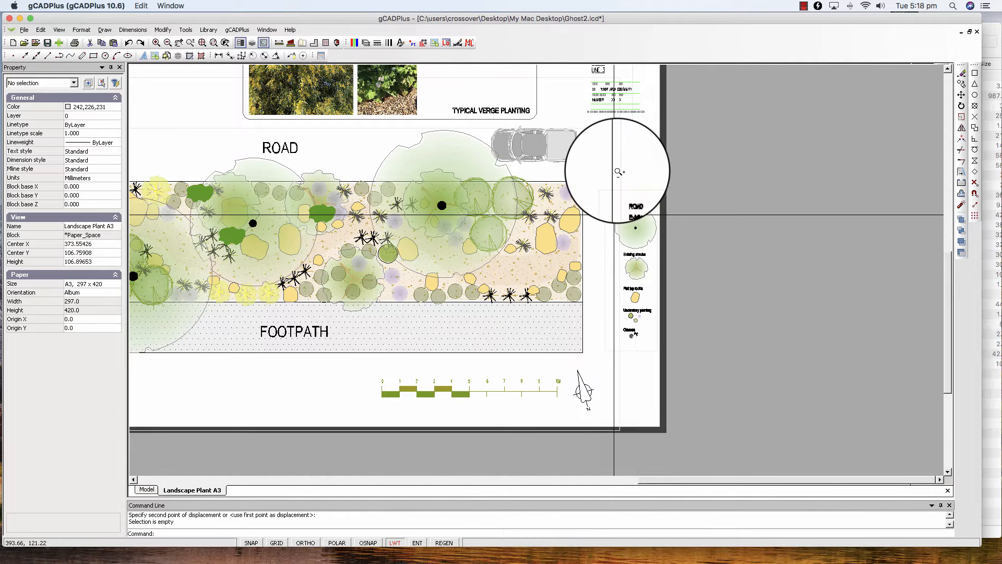
scroll(662, 250, "up", 3)
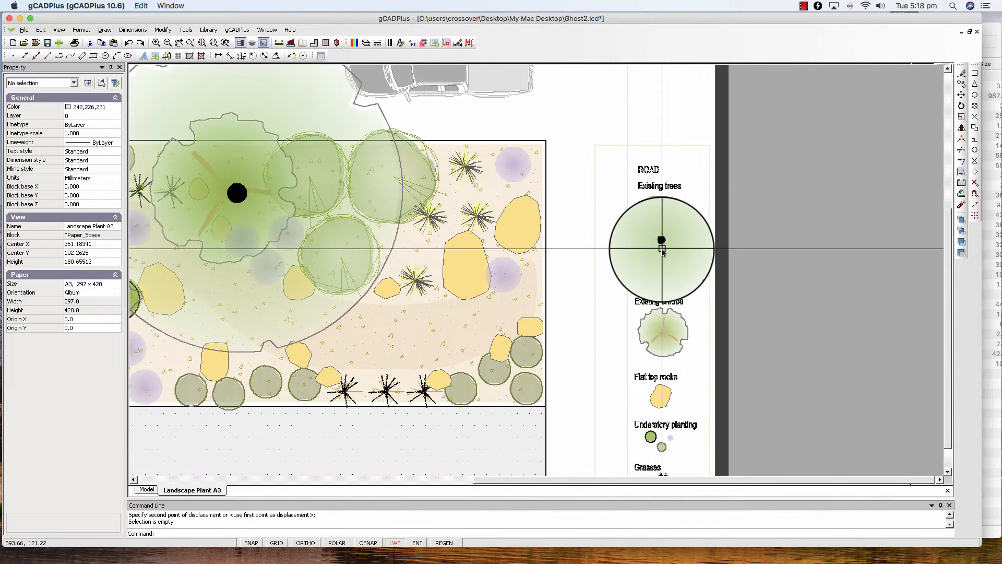
scroll(661, 250, "down", 2)
scroll(664, 178, "down", 3)
scroll(664, 185, "up", 2)
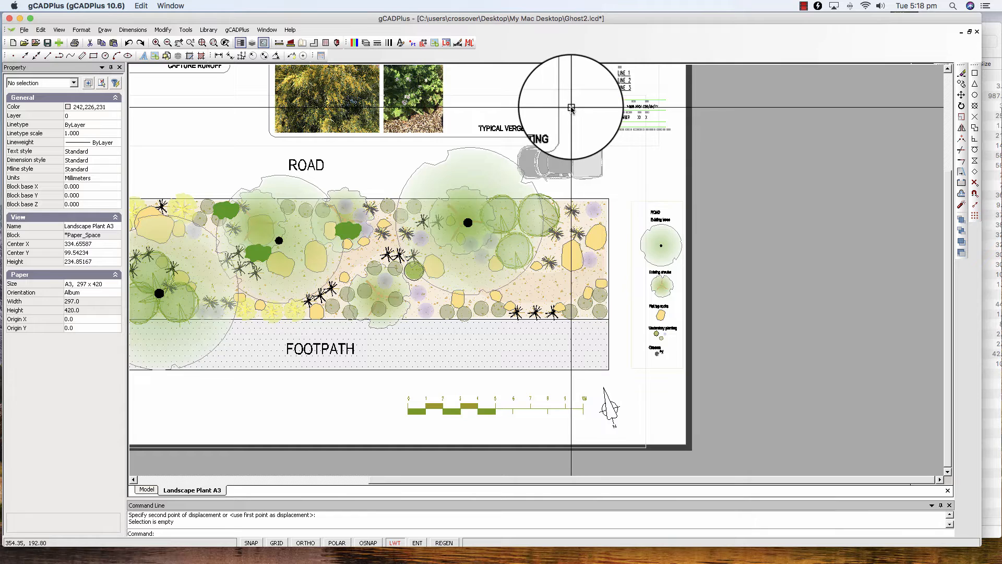
Step: Check the photo viewport's framed area in model space and display it back on the layout
middle_click_drag(801, 183, 798, 296)
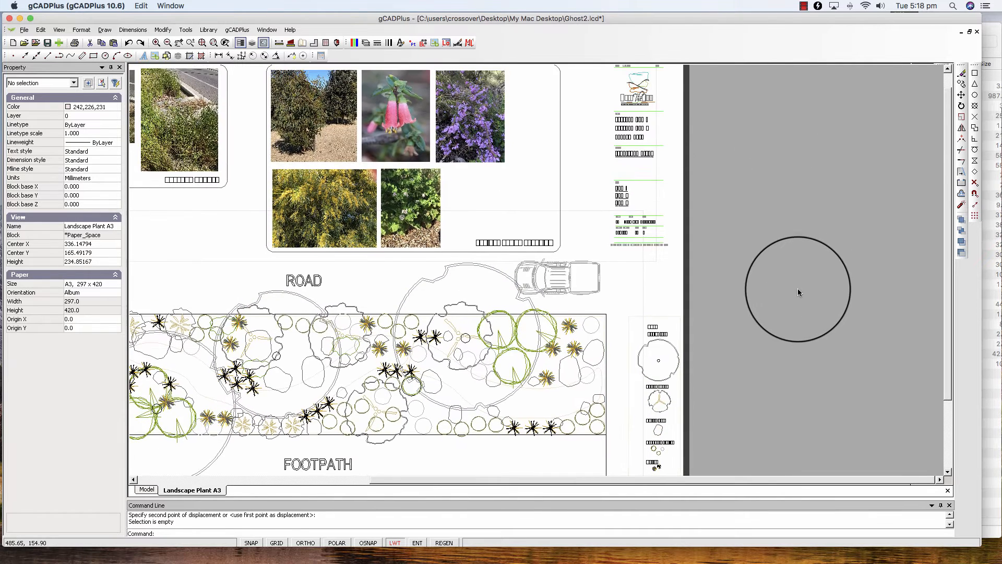
double_click(584, 153)
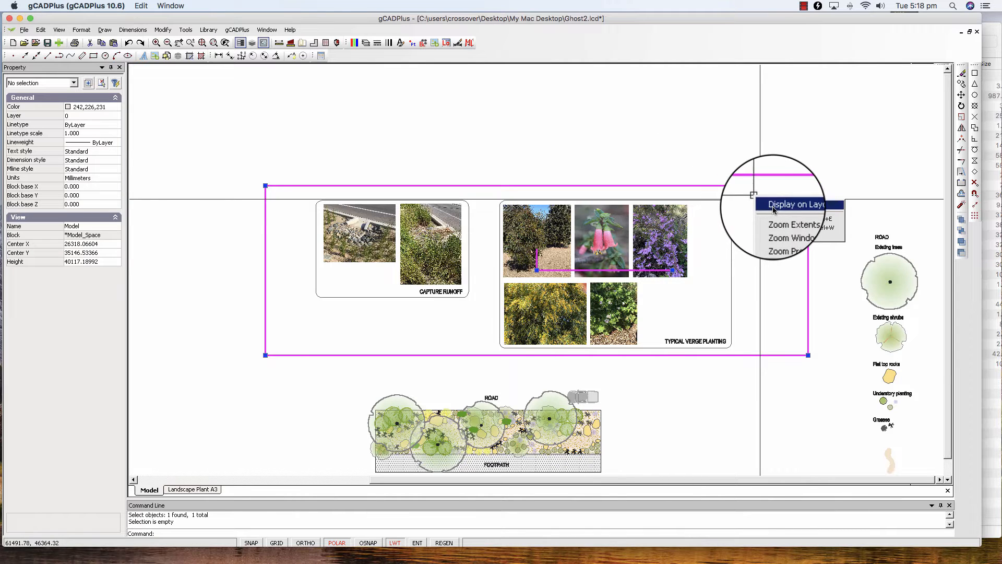
left_click(774, 208)
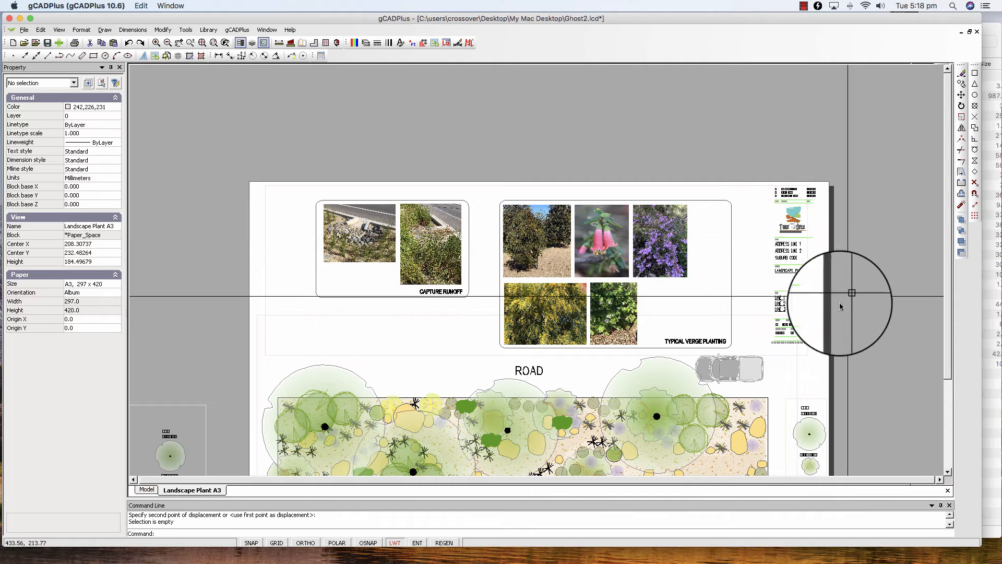
Step: Set the color of the photo, planting plan and legend viewports on the sheet to index color 255, and clear the selection
left_click(725, 186)
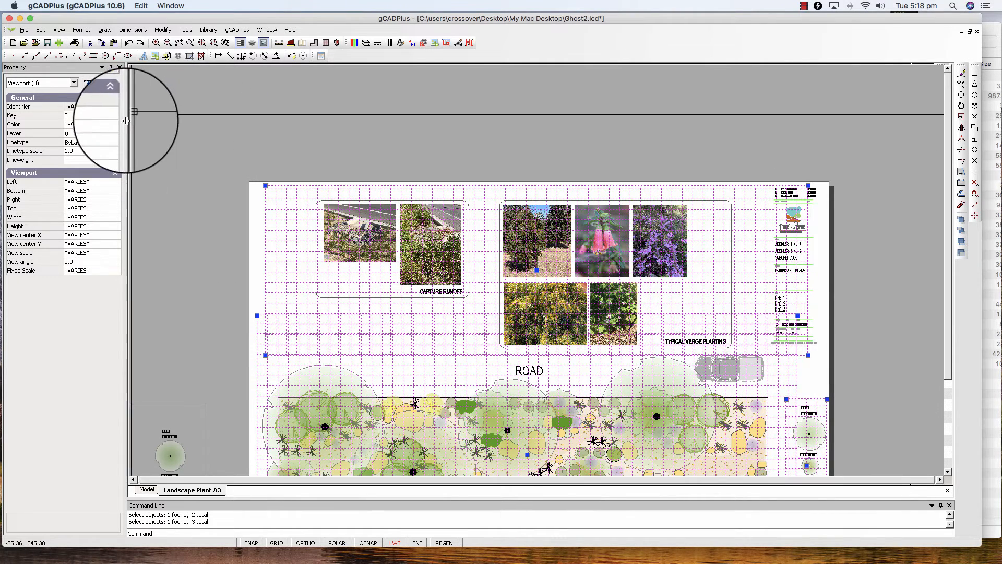
left_click(113, 126)
left_click(116, 125)
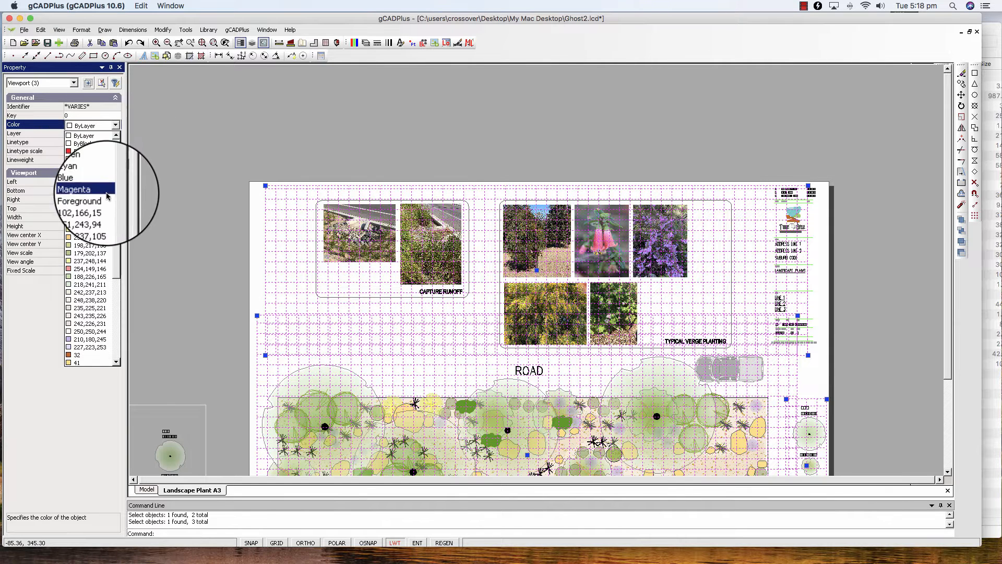
scroll(114, 228, "down", 6)
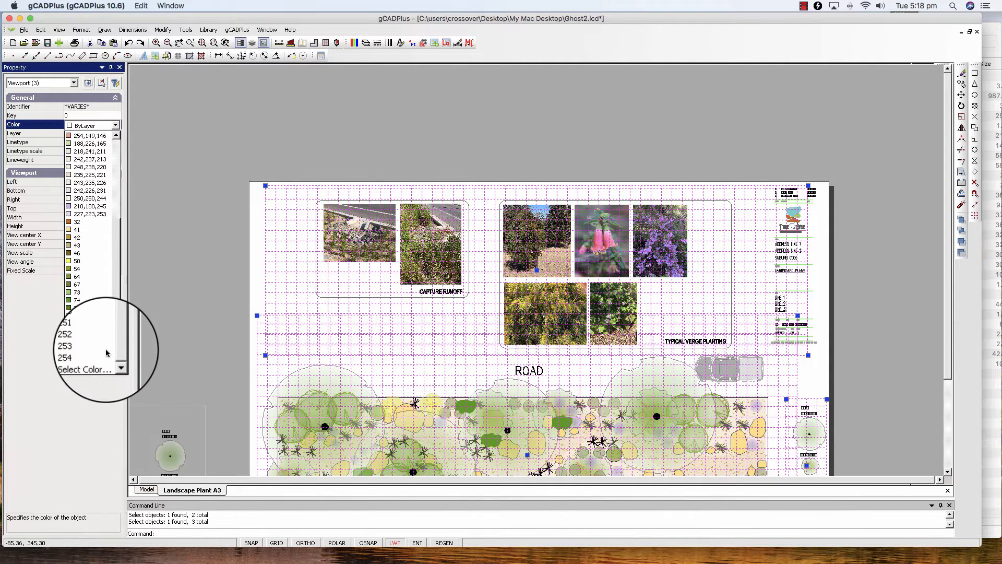
left_click(90, 365)
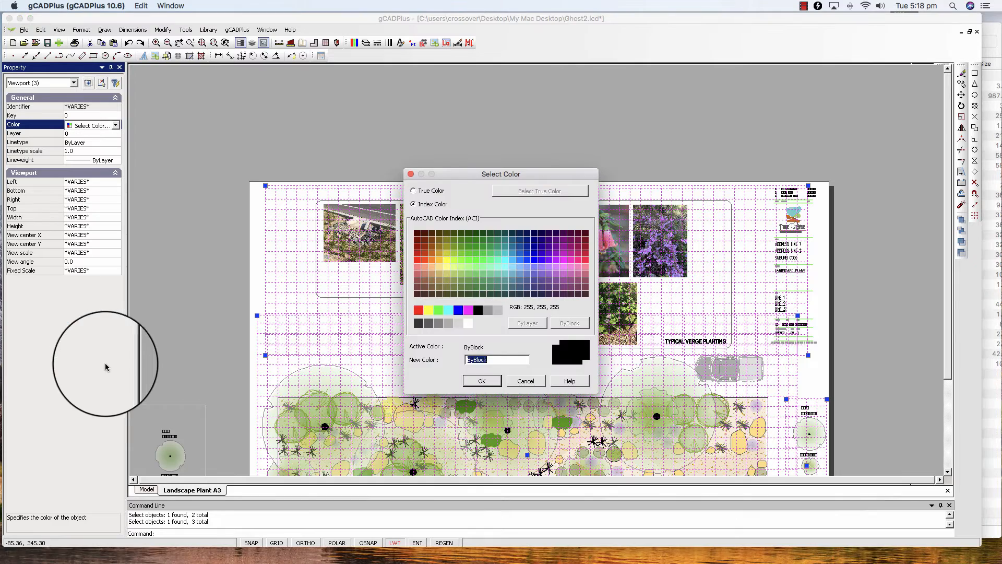
left_click(470, 331)
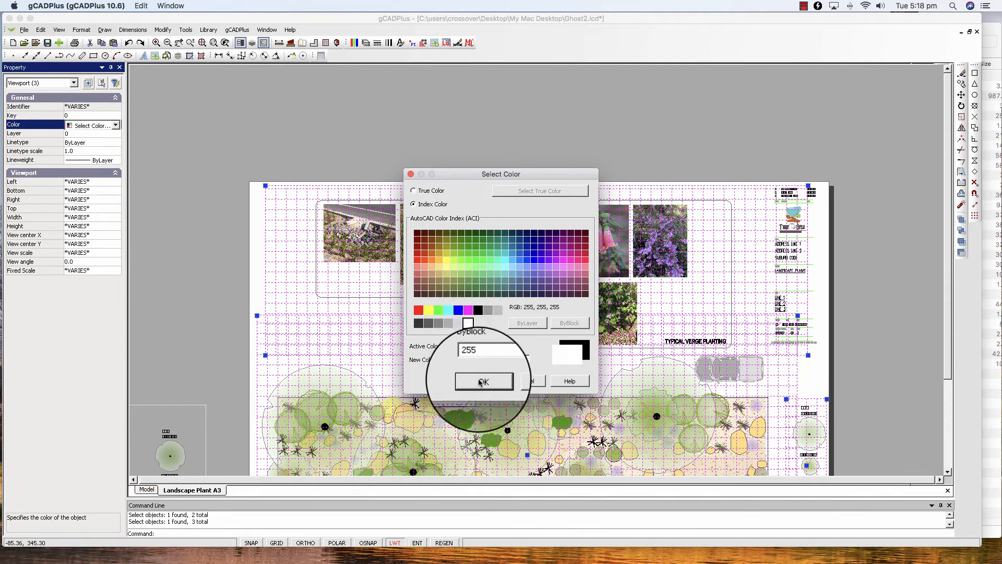
left_click(481, 381)
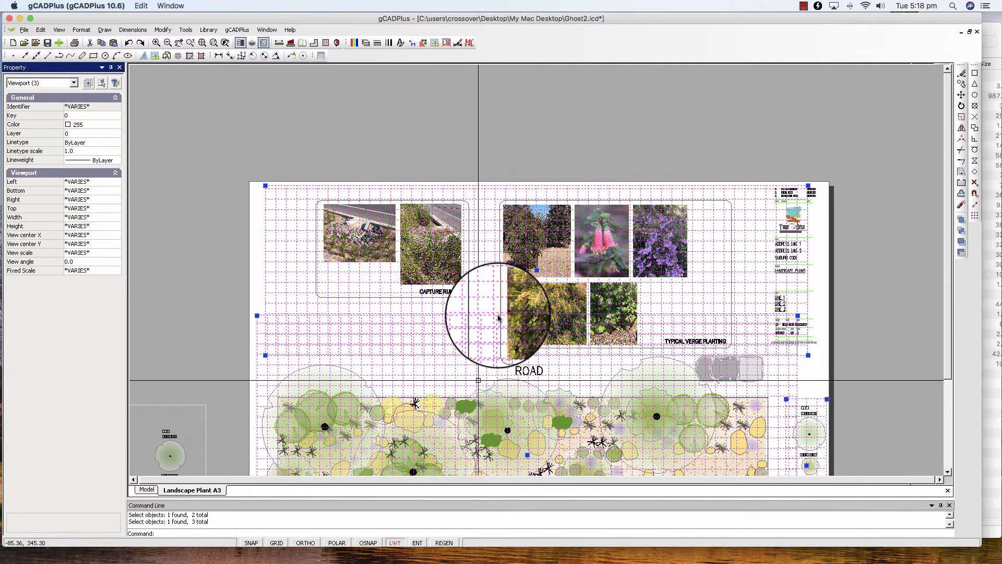
right_click(536, 146)
left_click(555, 170)
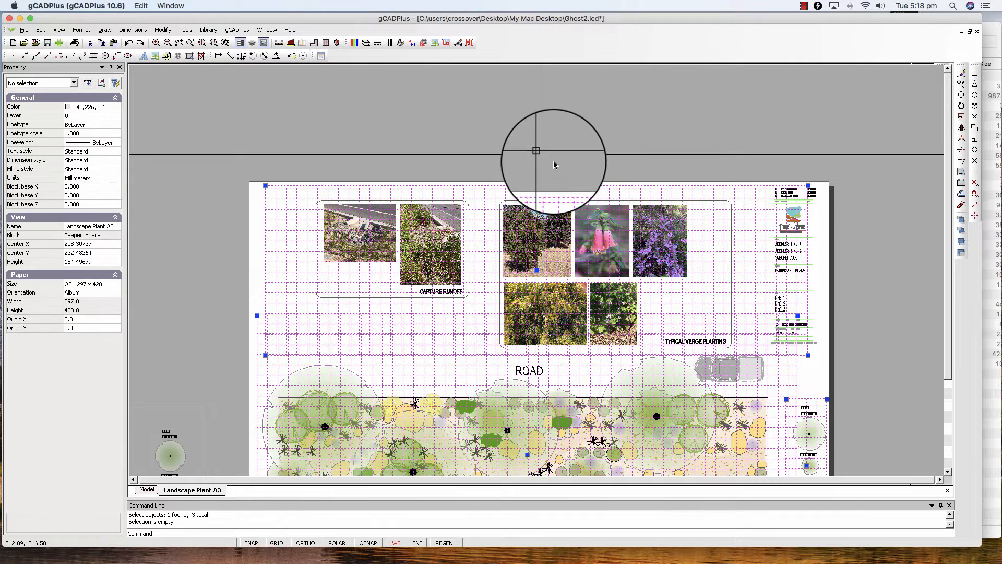
Step: Erase the spare legend viewport lying outside the A3 sheet
right_click(571, 144)
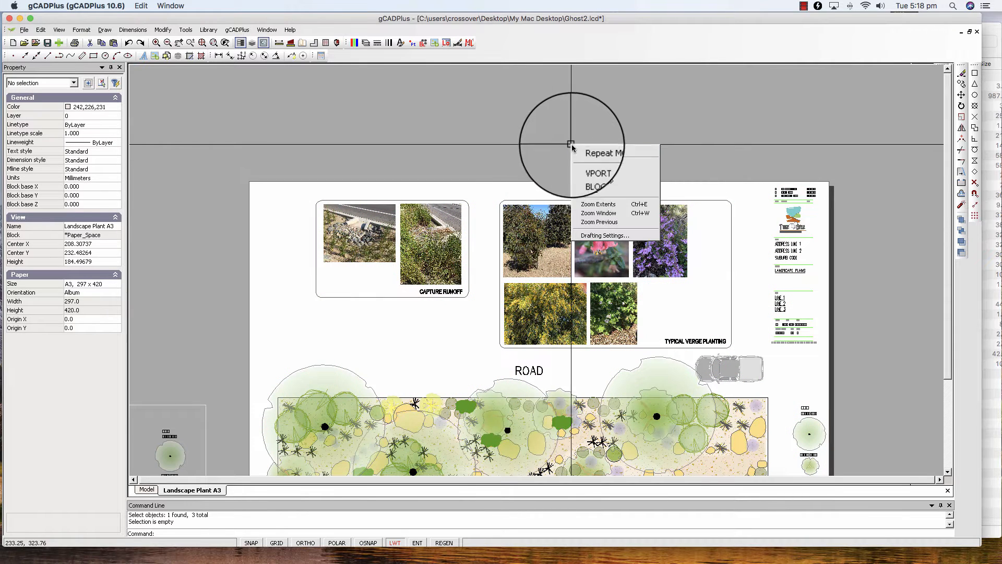
left_click(611, 208)
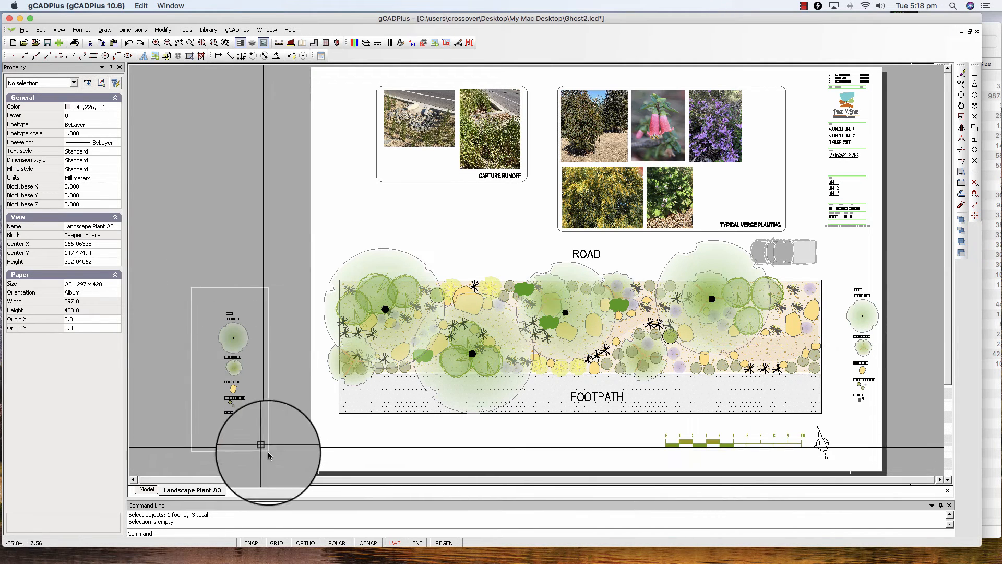
left_click_drag(283, 462, 190, 277)
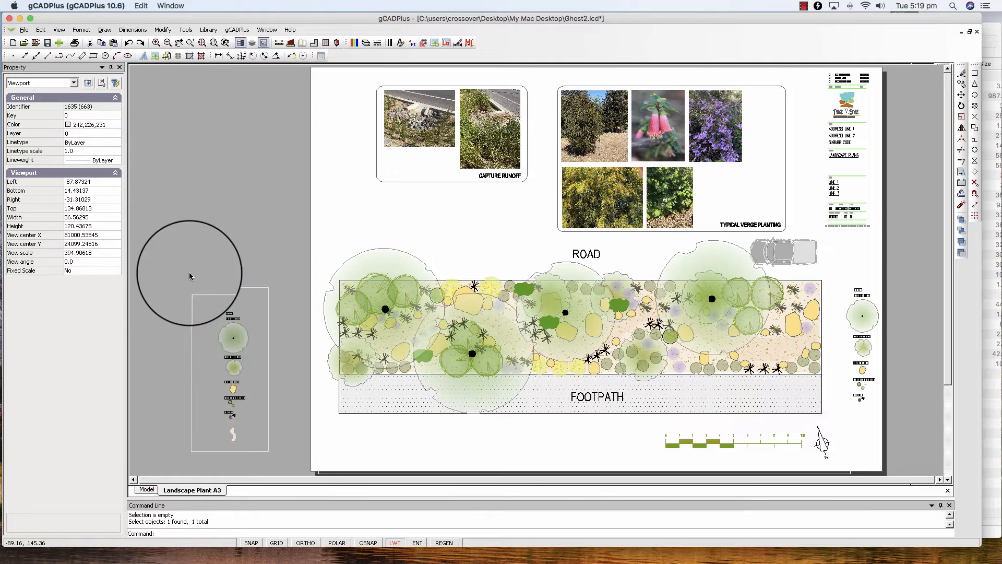
right_click(193, 277)
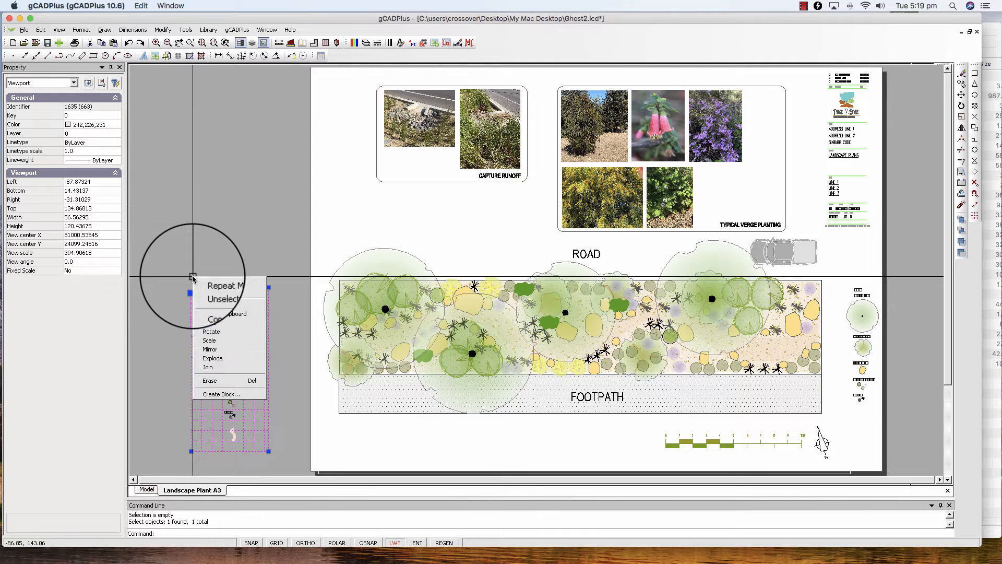
left_click(216, 383)
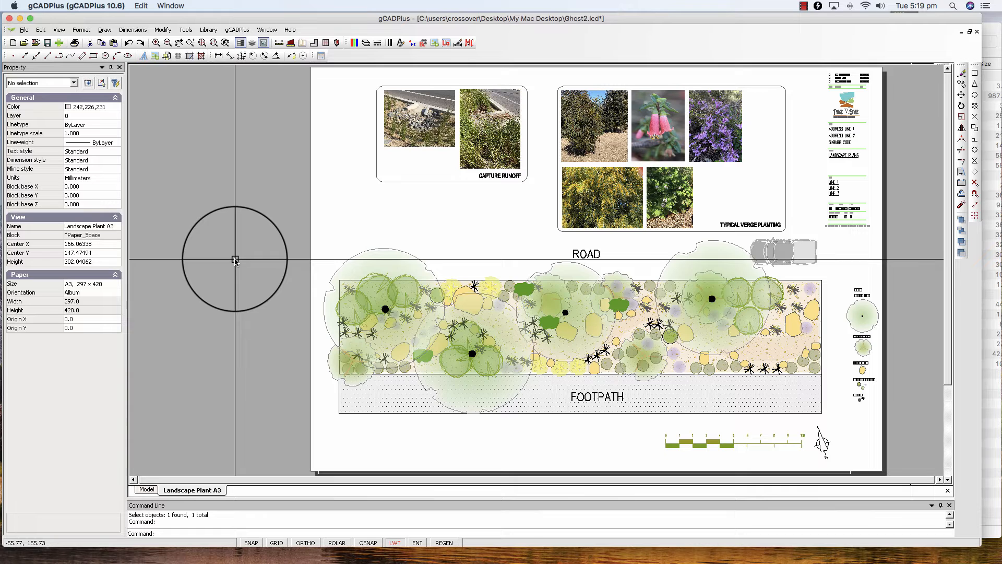
left_click(24, 29)
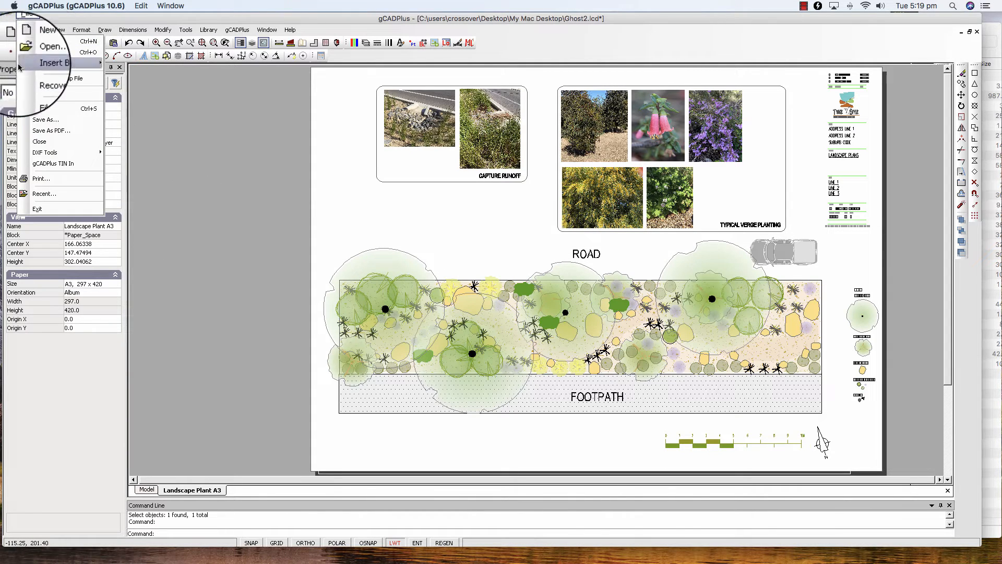
left_click(52, 129)
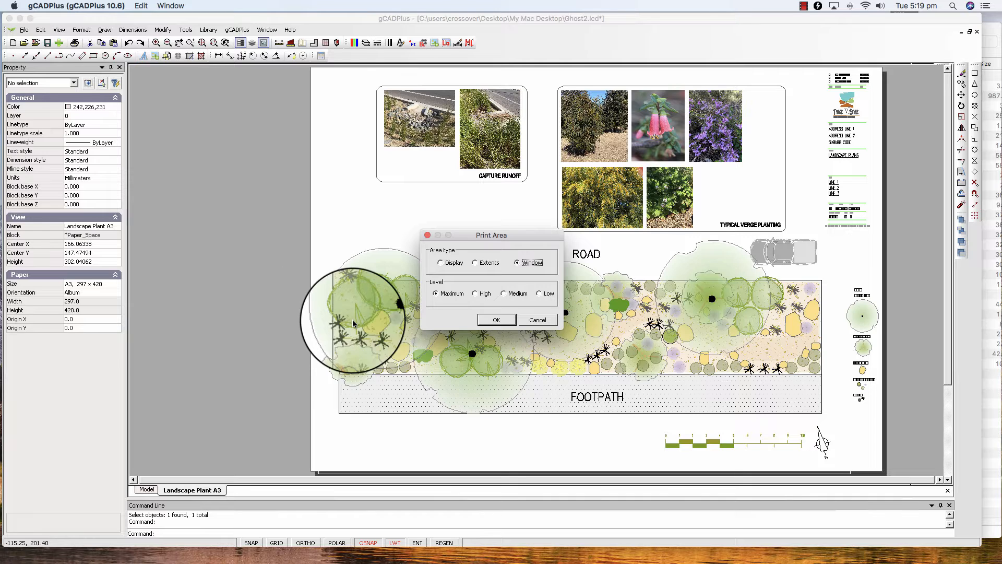
left_click(537, 320)
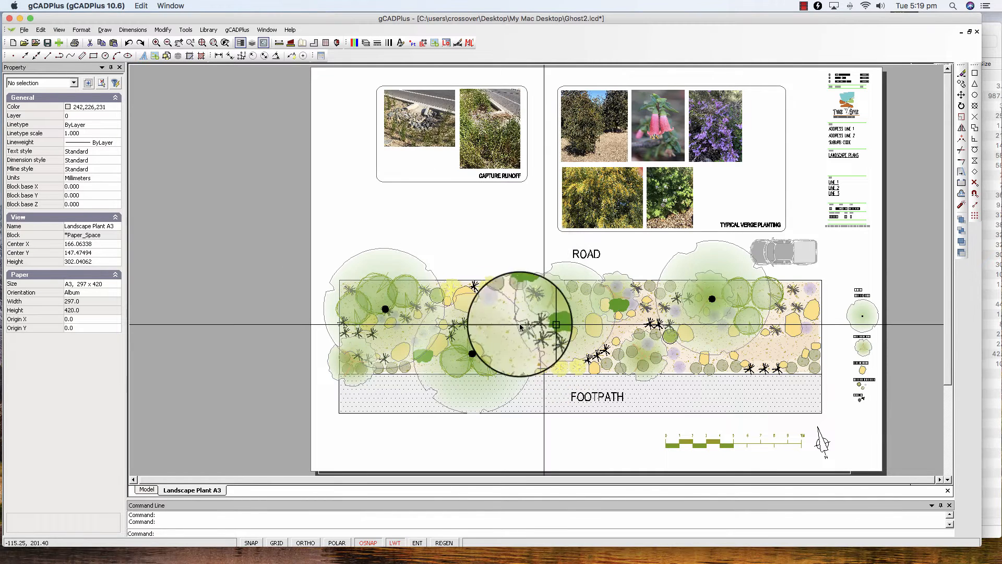
Step: Open the Existing2b tree block at the planting plan's west end for editing in model space
left_click(148, 493)
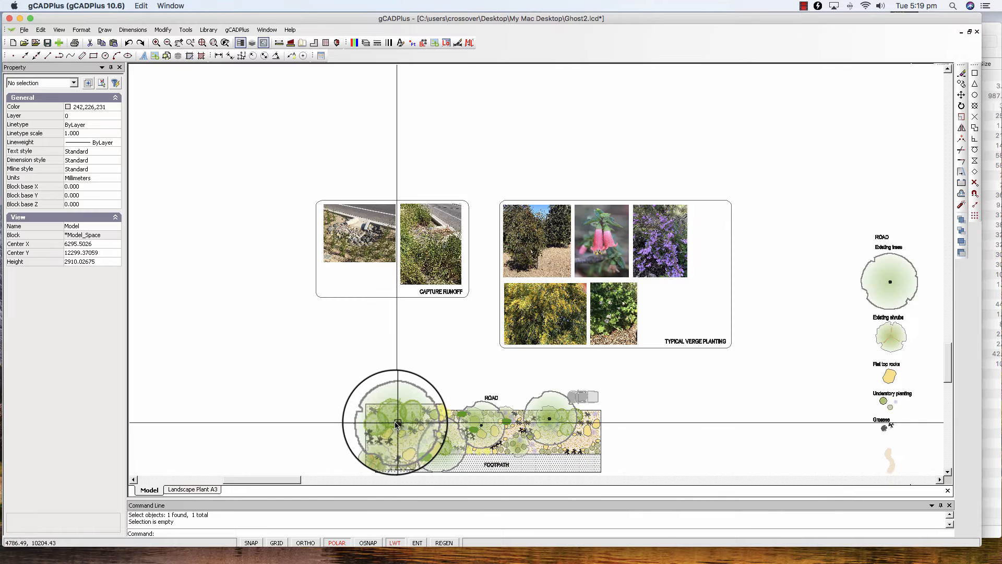
scroll(398, 425, "up", 5)
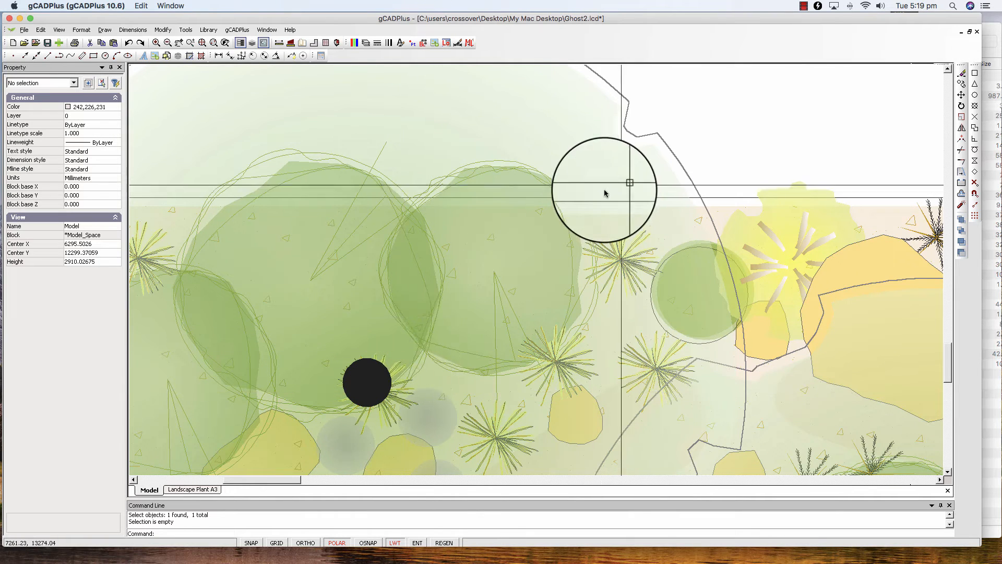
scroll(543, 258, "down", 1)
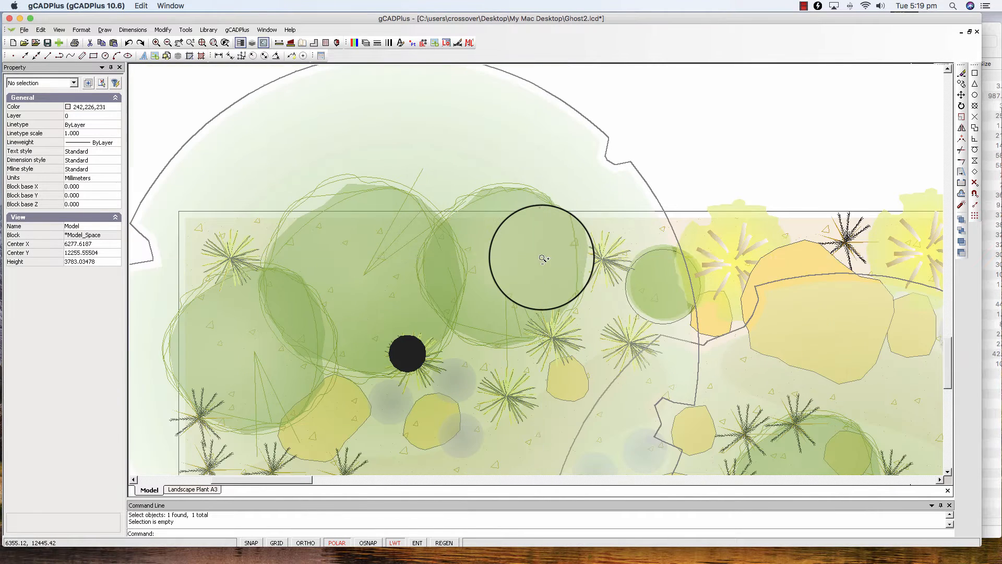
scroll(543, 258, "down", 1)
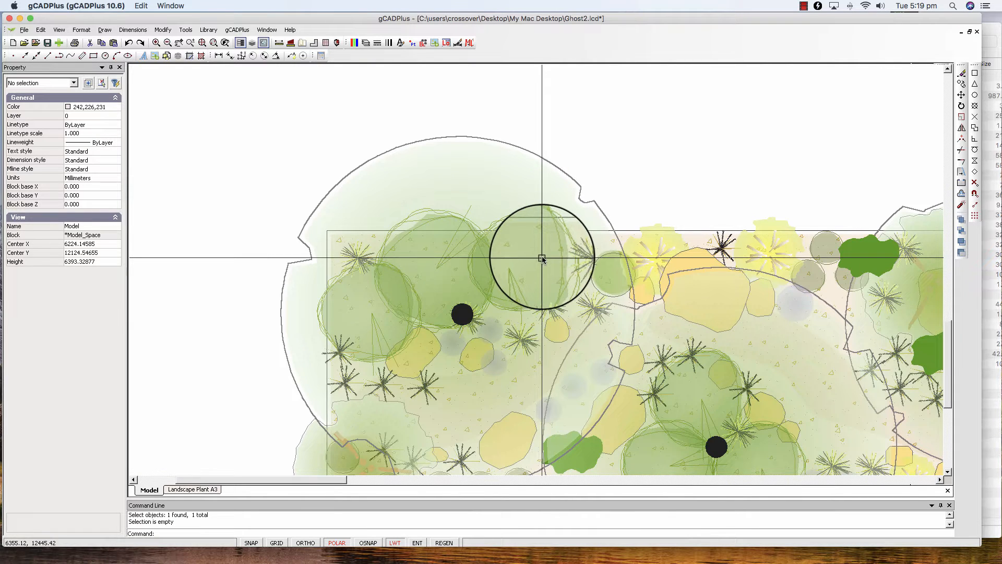
left_click(601, 210)
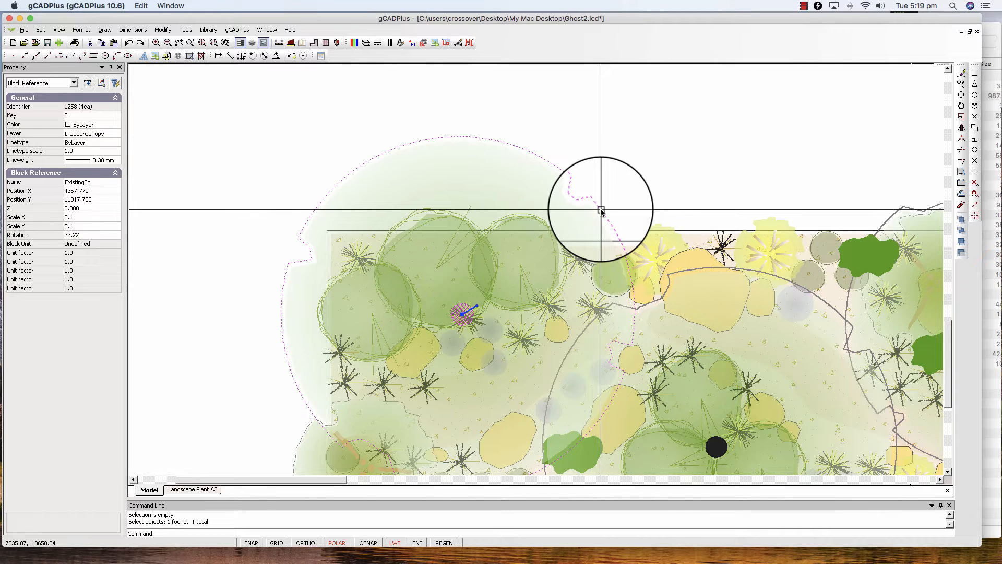
right_click(601, 210)
left_click(629, 327)
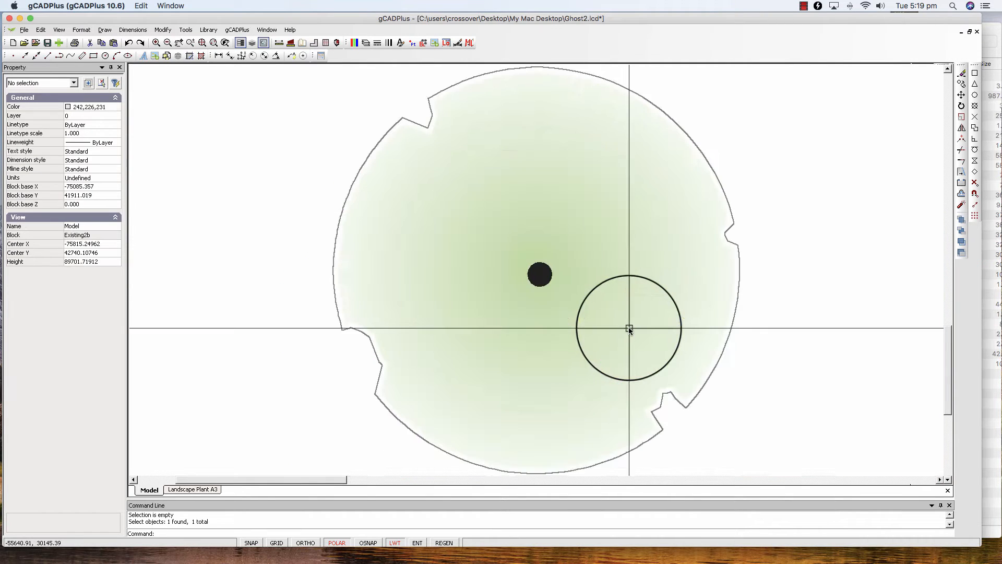
Step: Examine the tree canopy polyline's fill, transparency and gradient properties, leave the block and return to the Landscape Plant A3 layout
left_click(398, 195)
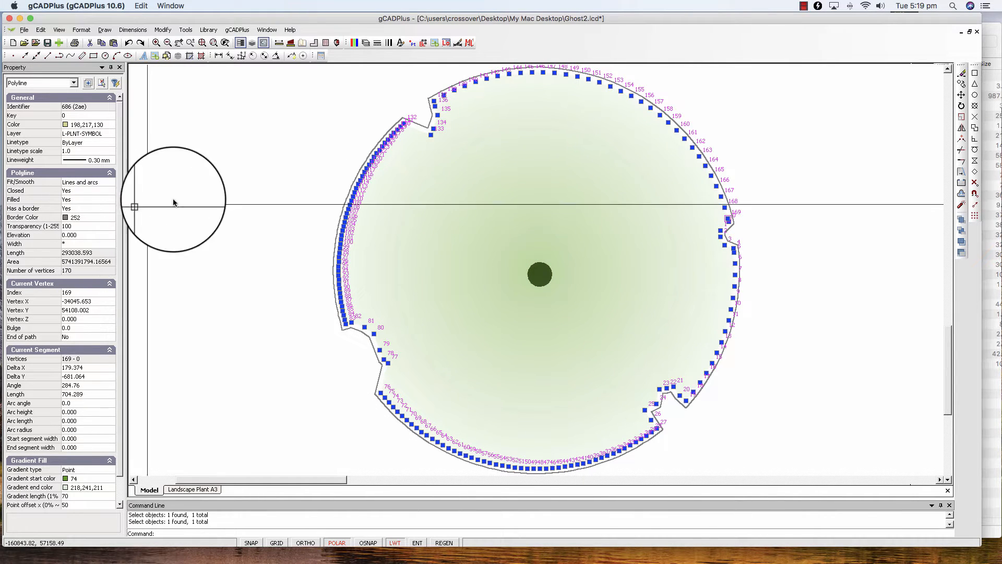
key("Escape")
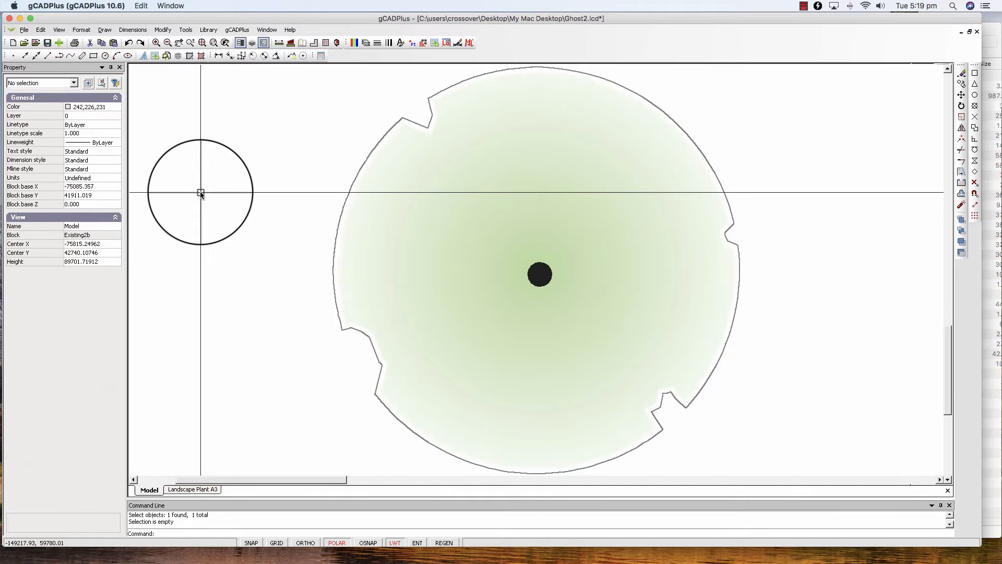
right_click(295, 198)
left_click(311, 207)
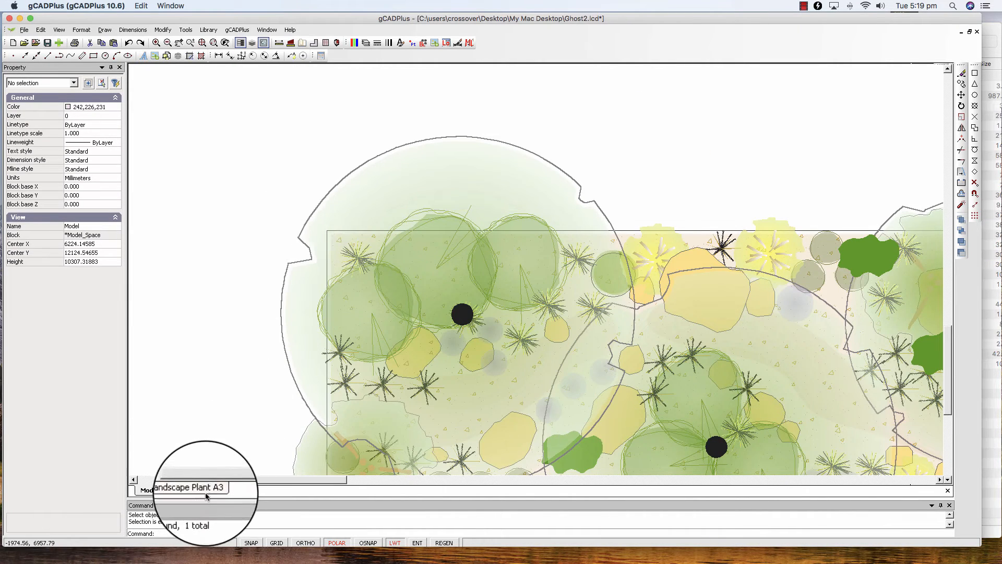
left_click(207, 490)
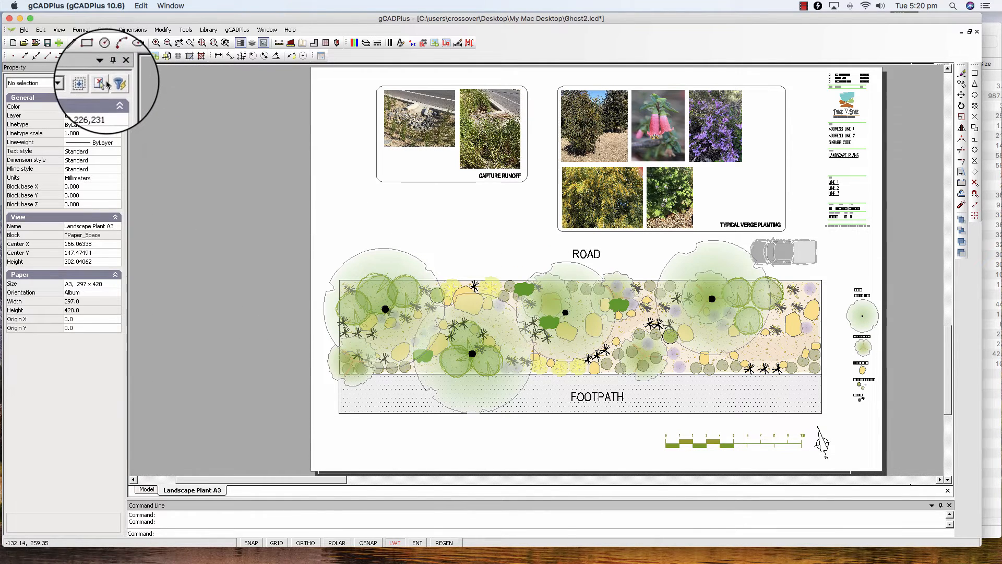
Step: Start a PDF export with a Window print area at Maximum level, framing the whole A3 sheet corner to corner
left_click(24, 31)
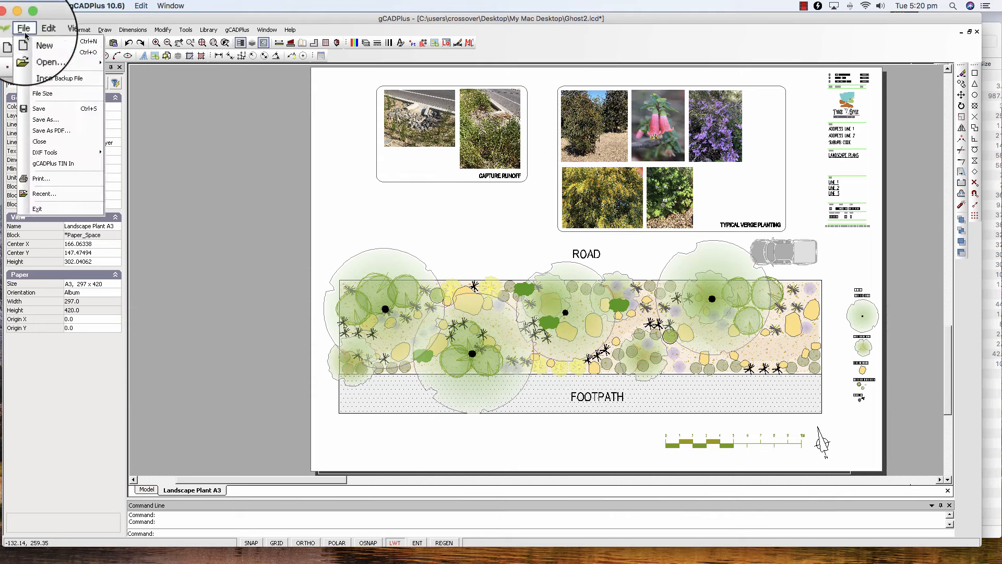
left_click(55, 129)
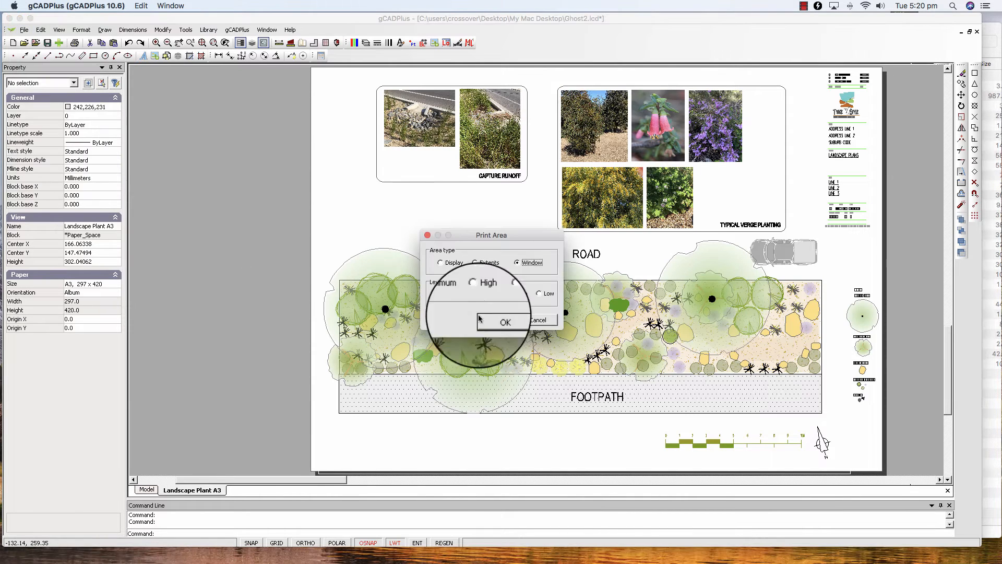
left_click(518, 266)
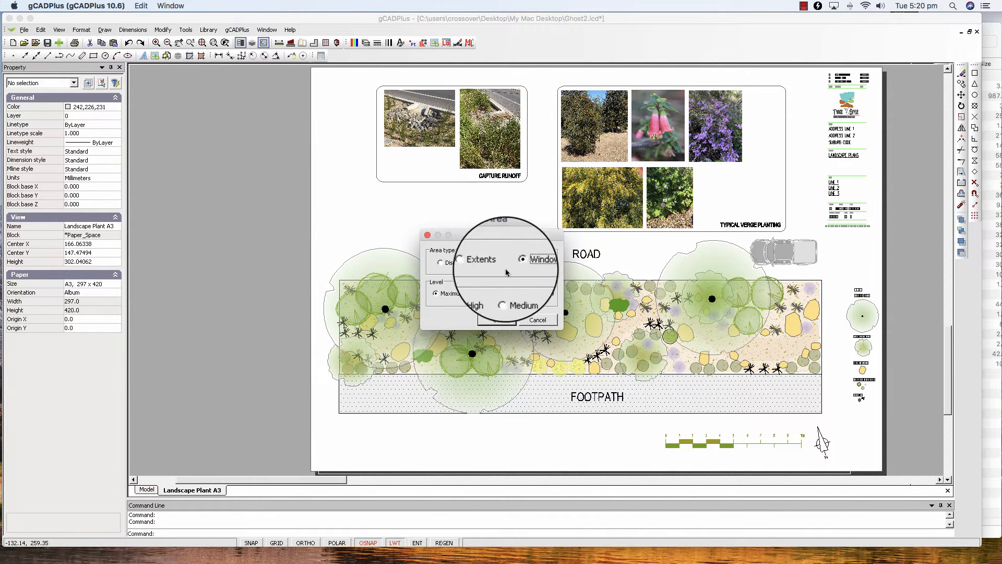
left_click(501, 323)
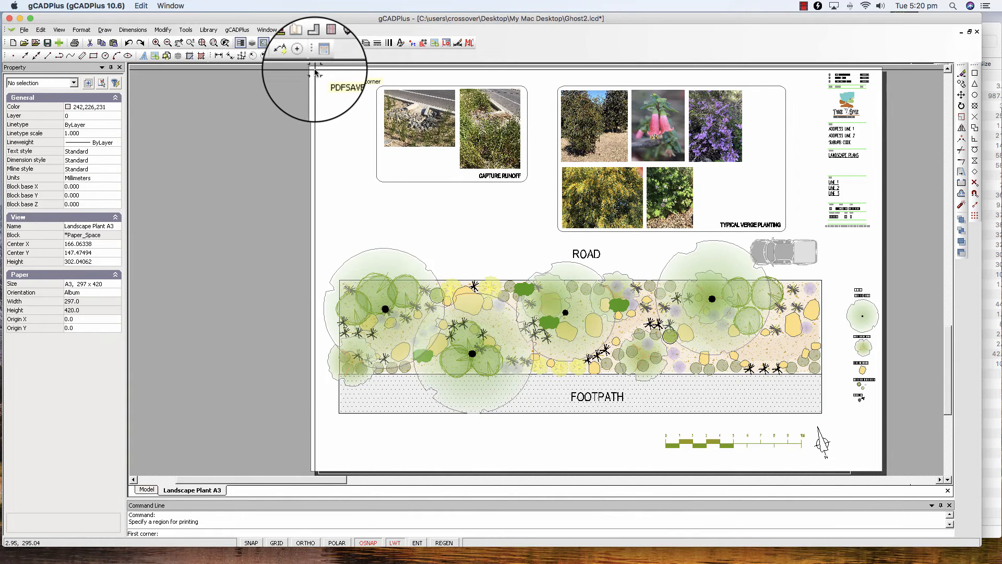
left_click(881, 471)
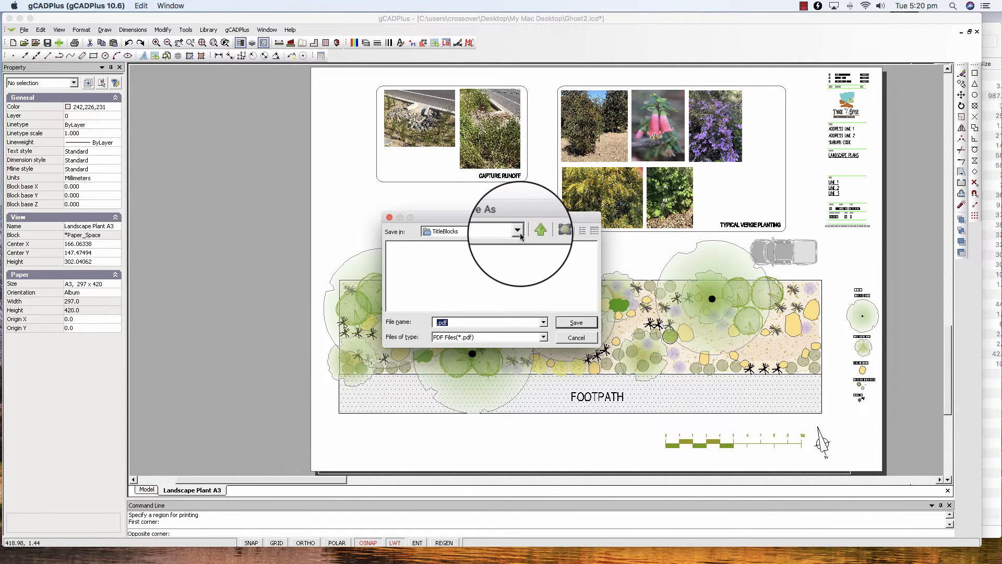
Step: Save the PDF export as test.pdf in the My Mac Desktop folder, overwriting the existing file
left_click(517, 231)
left_click(501, 242)
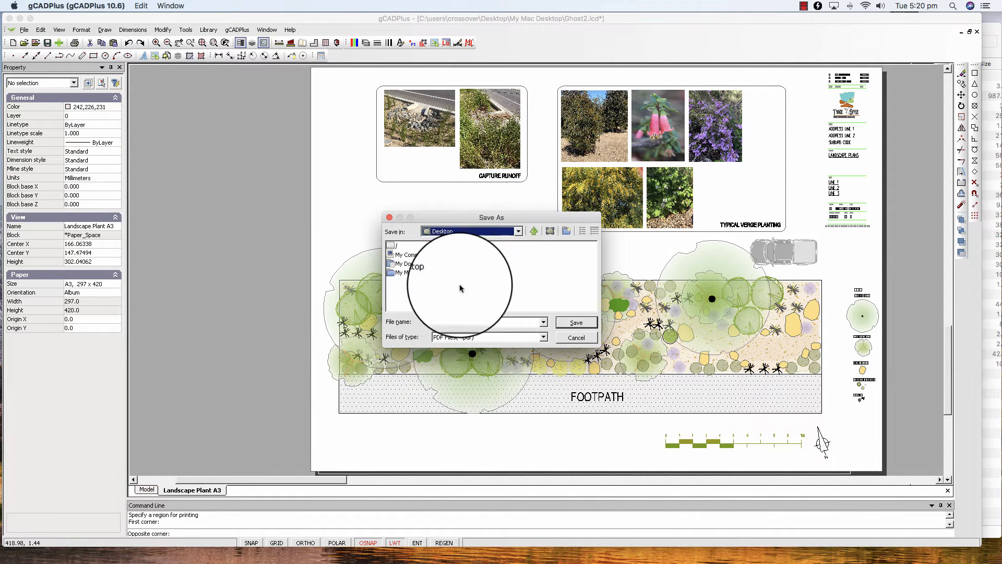
double_click(411, 272)
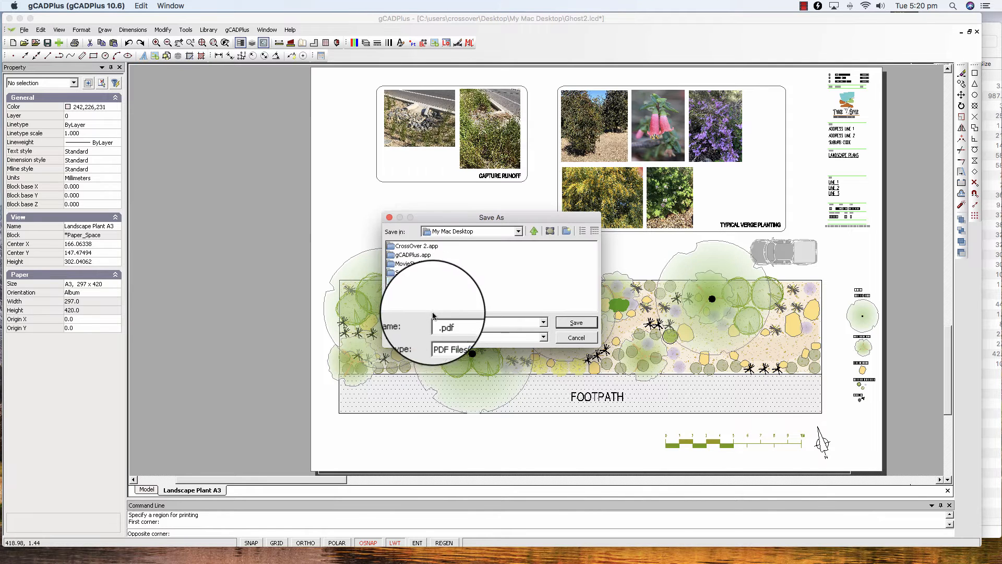
left_click(407, 281)
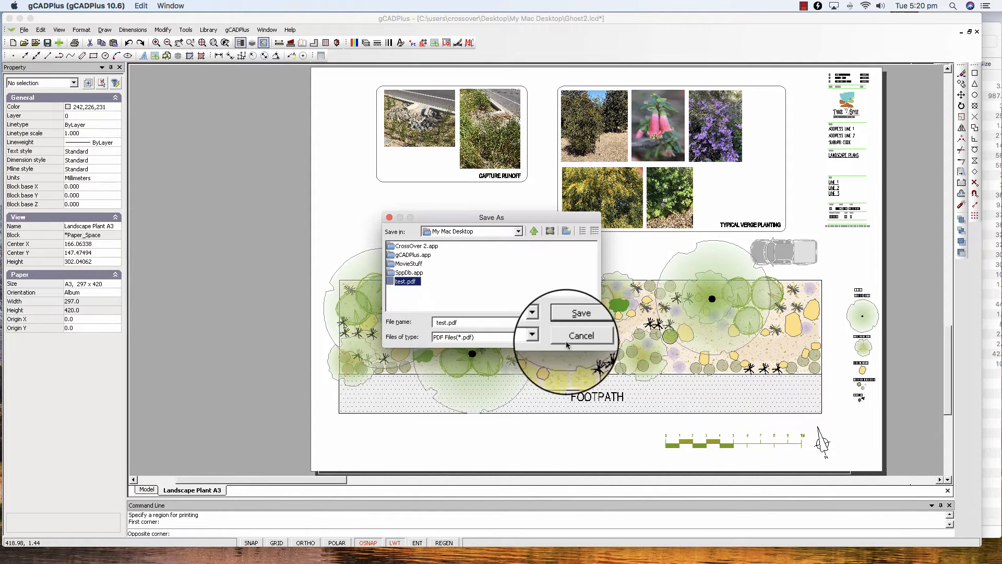
left_click(569, 322)
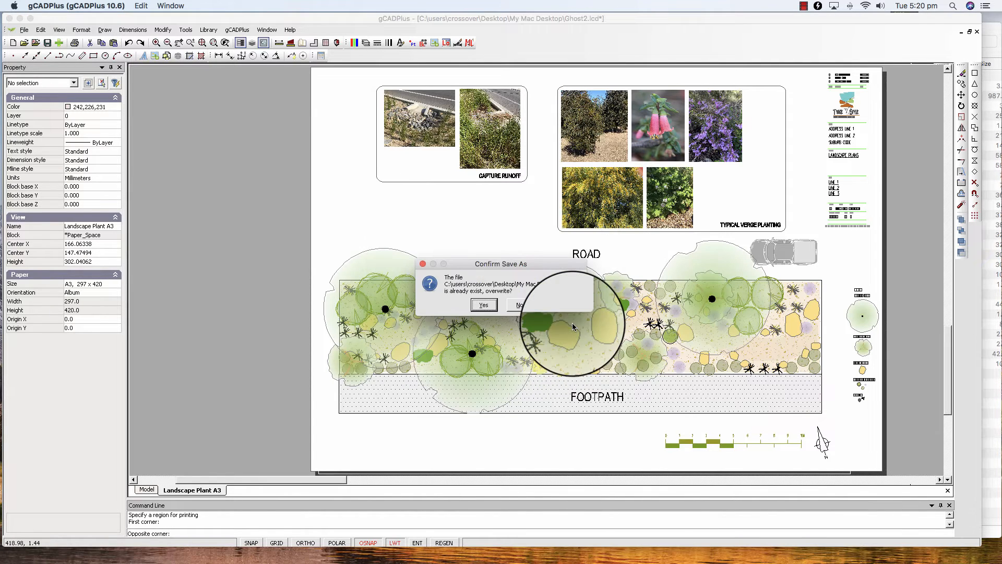
left_click(481, 305)
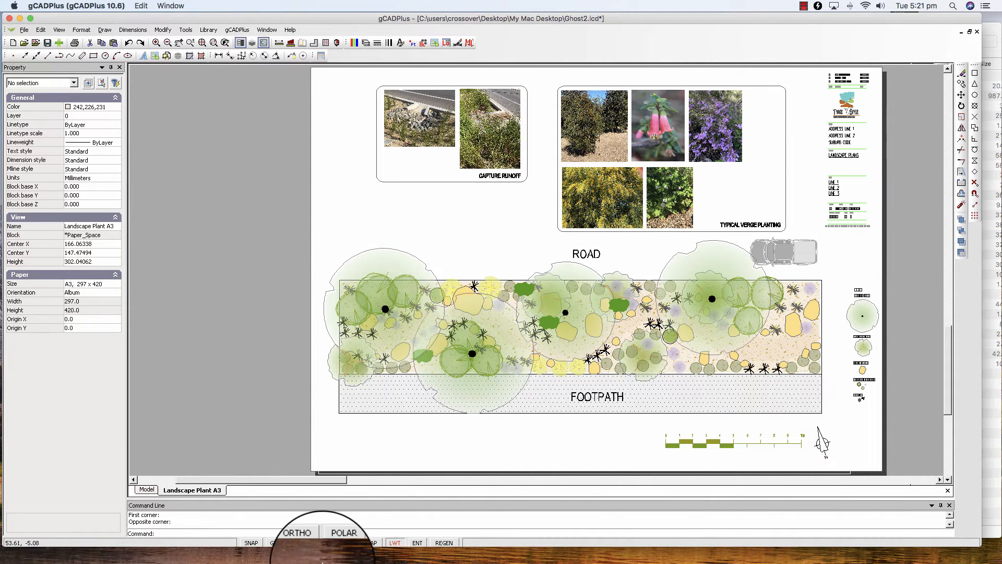
Step: Switch to Finder and open the exported test.pdf from the Desktop with Adobe Acrobat Reader
left_click(345, 555)
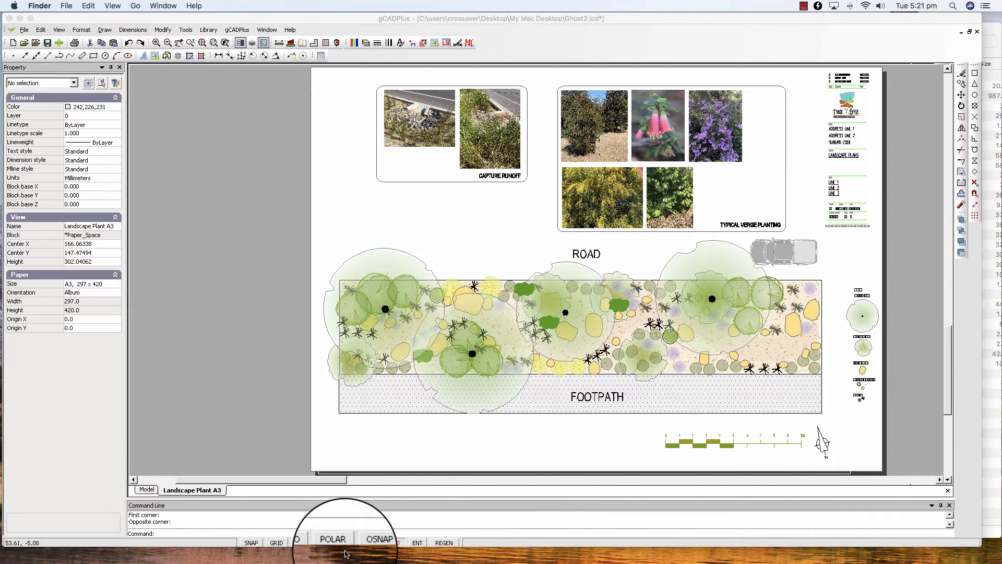
mouse_move(345, 562)
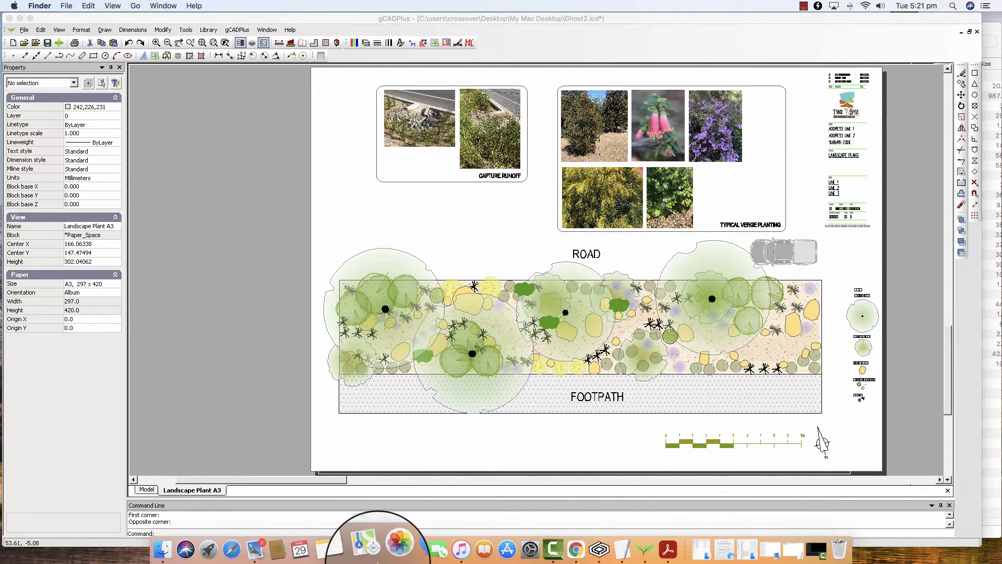
left_click(156, 548)
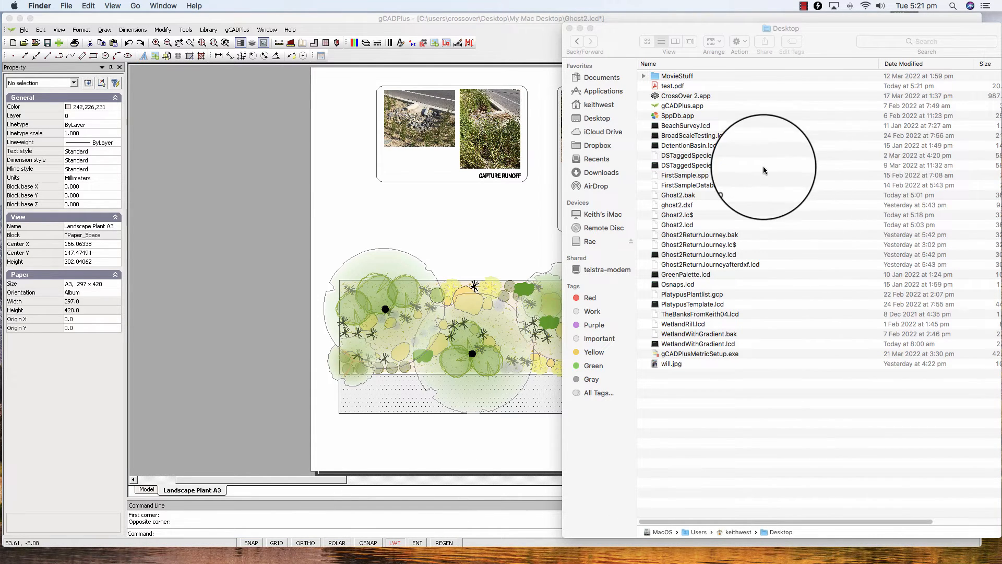
left_click(656, 90)
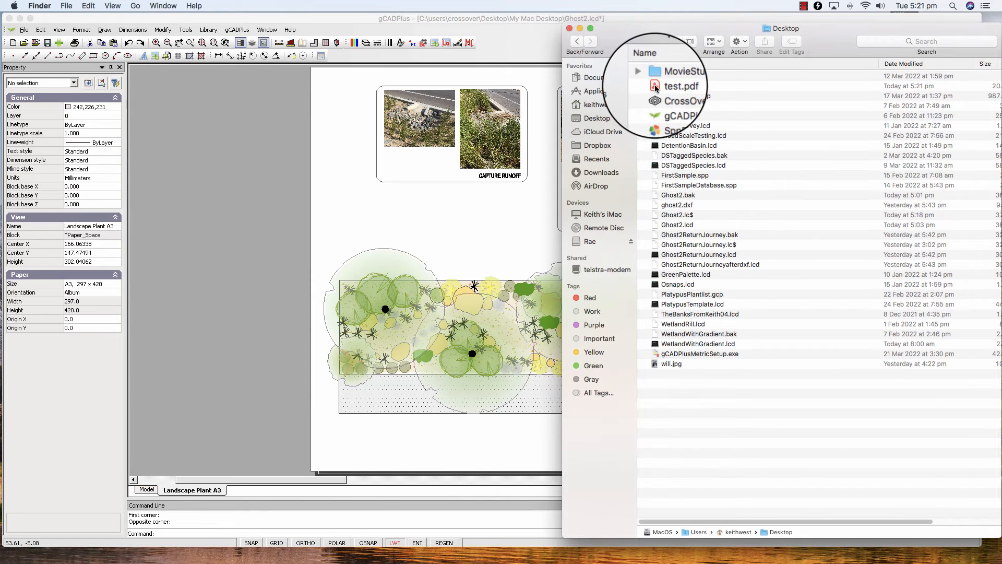
left_click(656, 89)
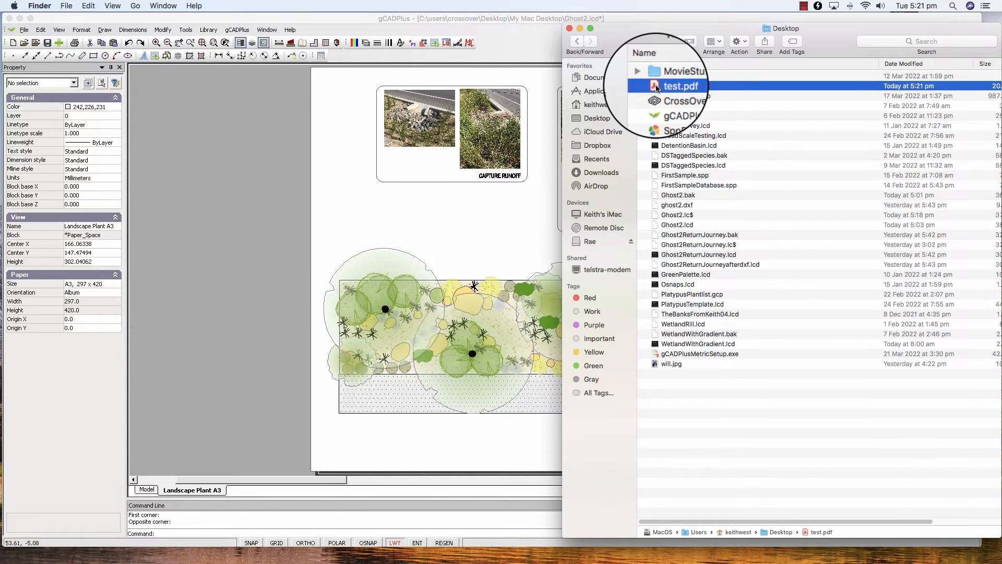
right_click(656, 88)
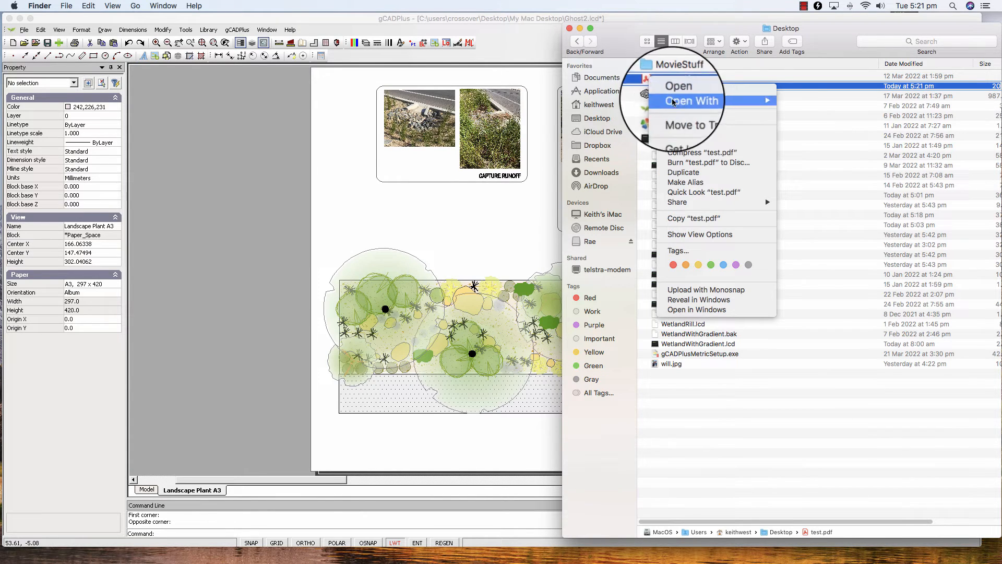
mouse_move(744, 105)
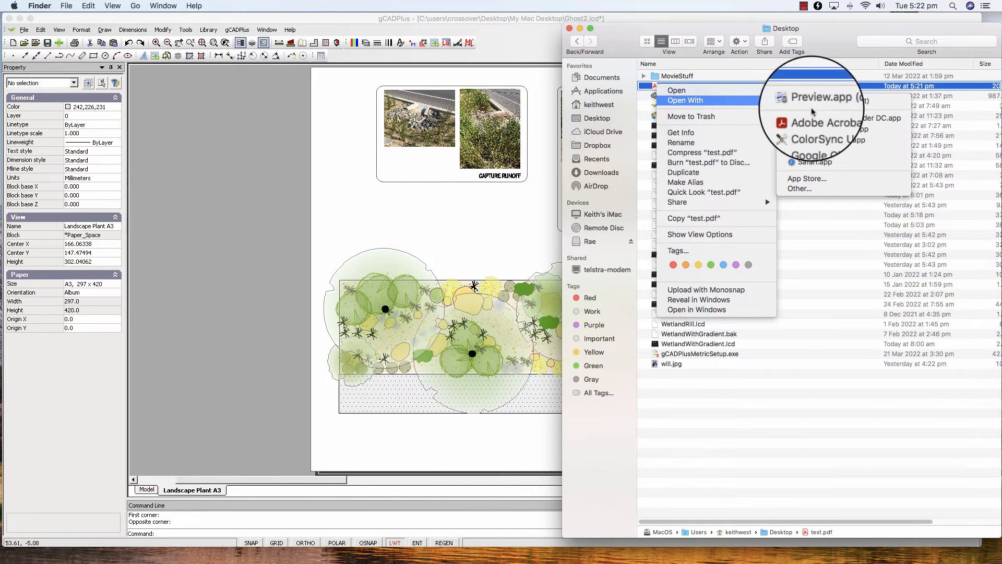
left_click(822, 117)
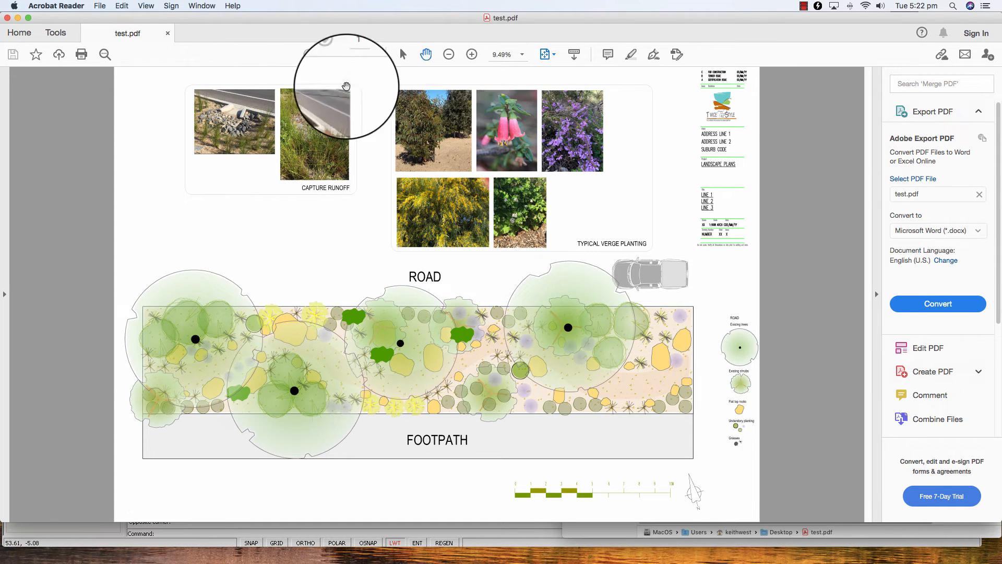
Step: Magnify the eastern part of the planting plan with Marquee Zoom and inspect the exported trees, planting and footpath
left_click(146, 5)
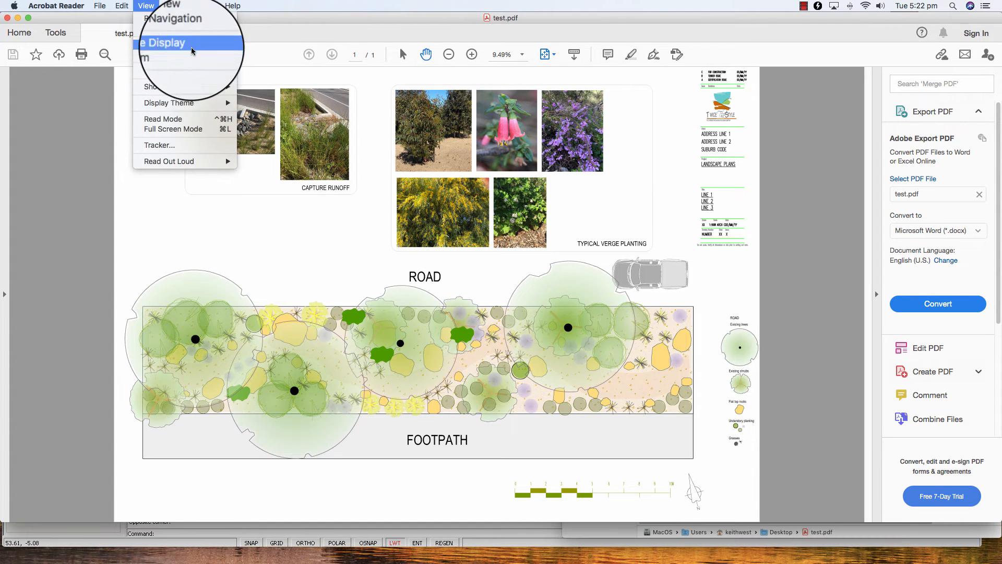
mouse_move(230, 56)
left_click(292, 67)
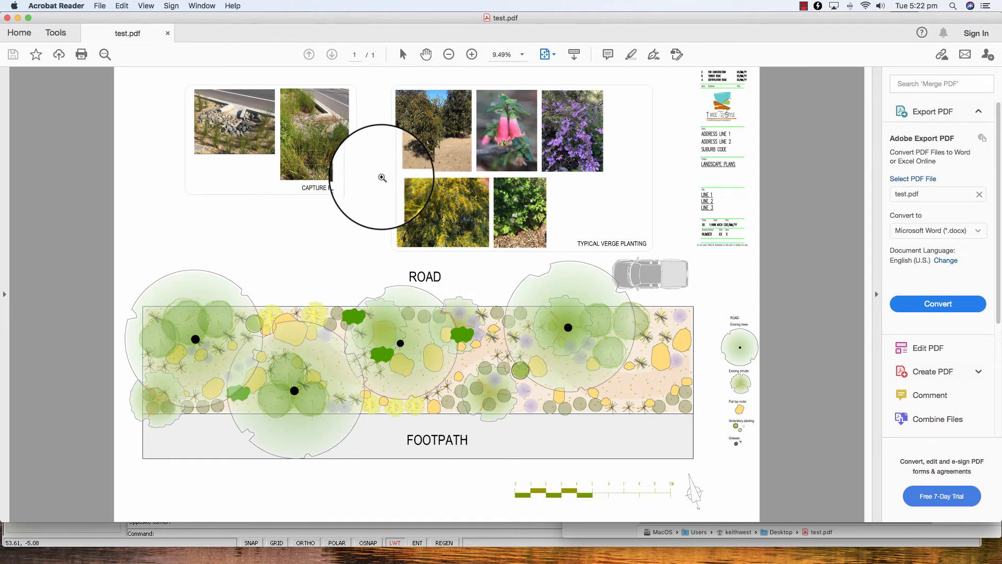
left_click_drag(375, 171, 652, 392)
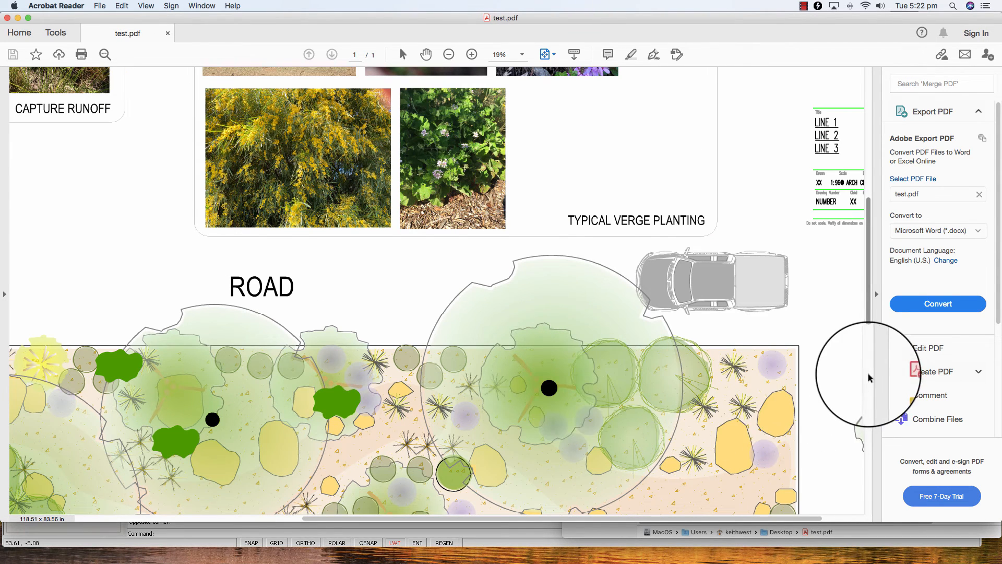
left_click_drag(868, 317, 869, 432)
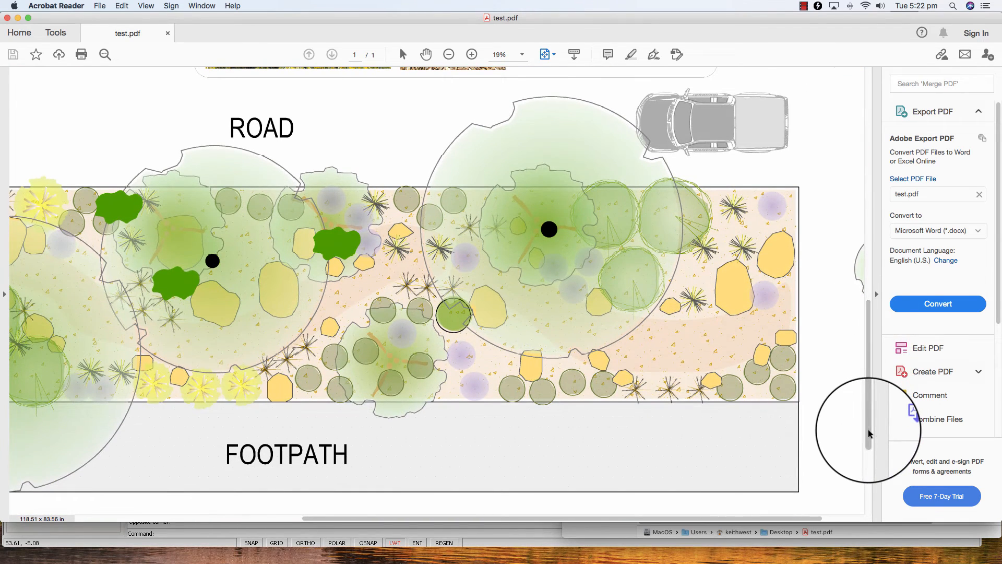